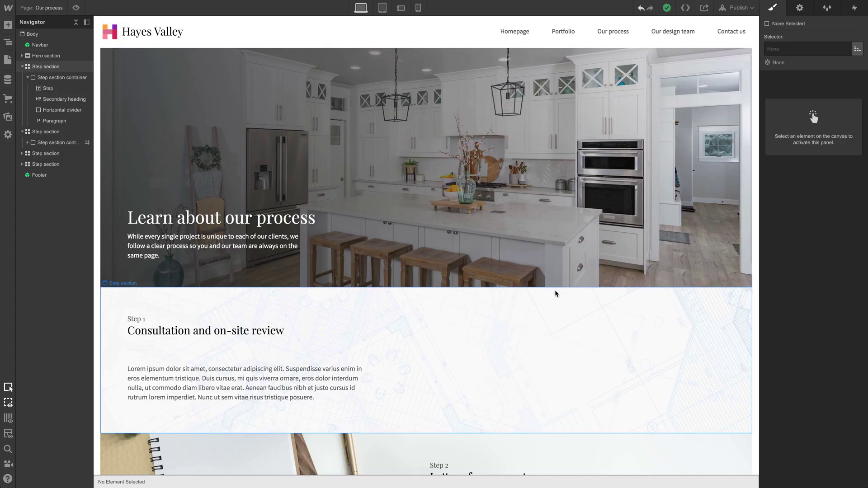
Inspect the Step 1 section and its 'Consultation and on-site review' heading.
scroll(537, 308, "down", 1)
left_click(537, 307)
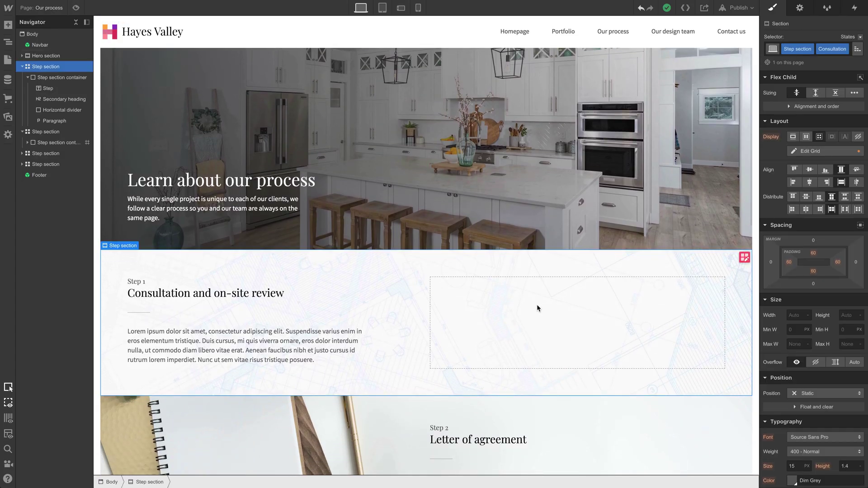
scroll(524, 303, "down", 1)
scroll(525, 302, "down", 1)
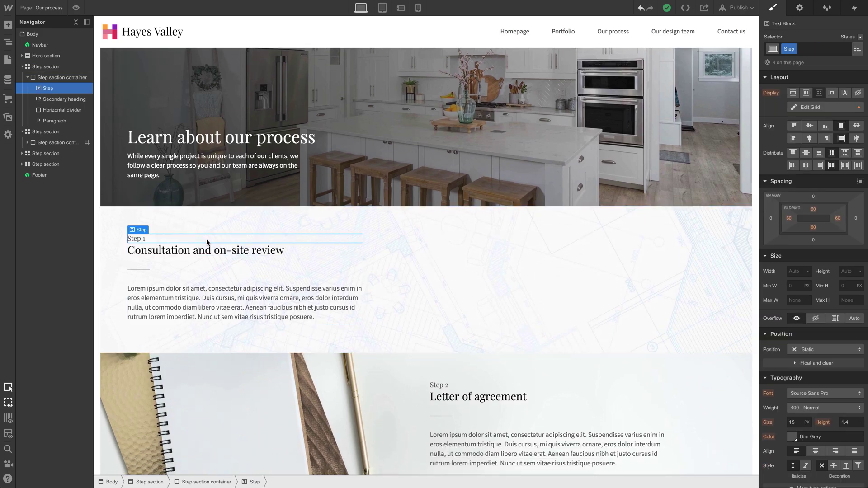
left_click(204, 246)
scroll(222, 261, "down", 1)
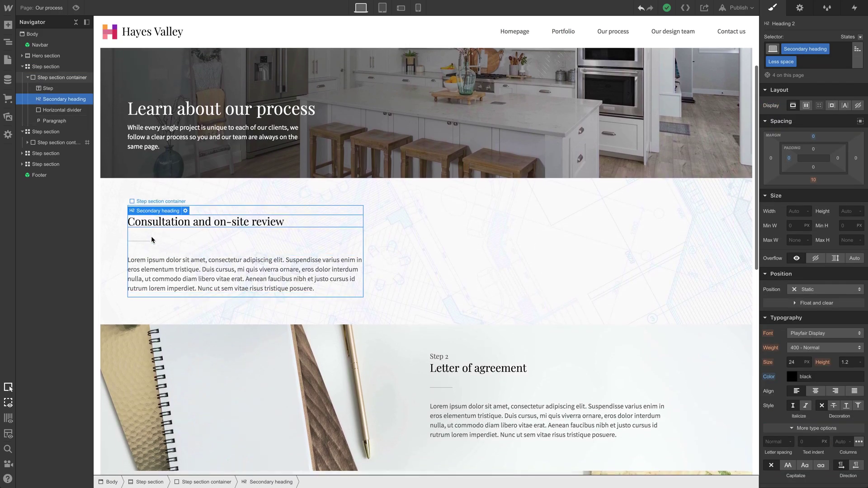
left_click(486, 257)
scroll(485, 259, "down", 1)
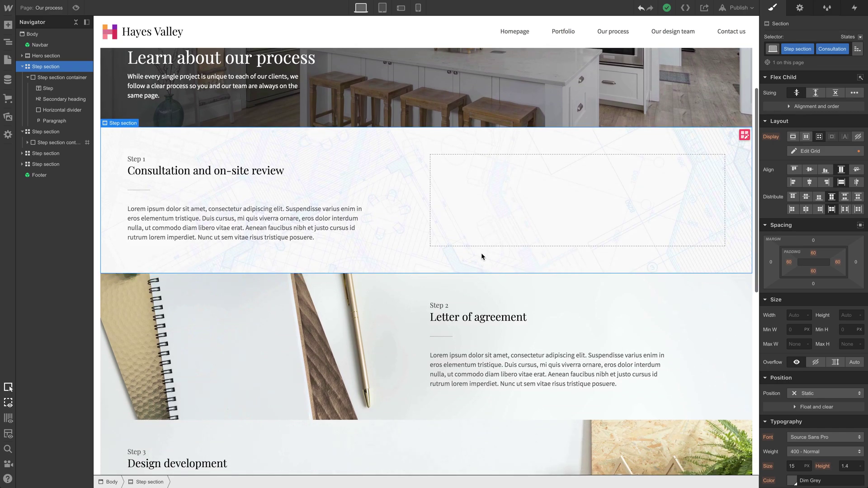
Preview the page at 1420px, then full width, to see how the step layout reflows.
left_click_drag(755, 247, 649, 247)
scroll(393, 312, "down", 2)
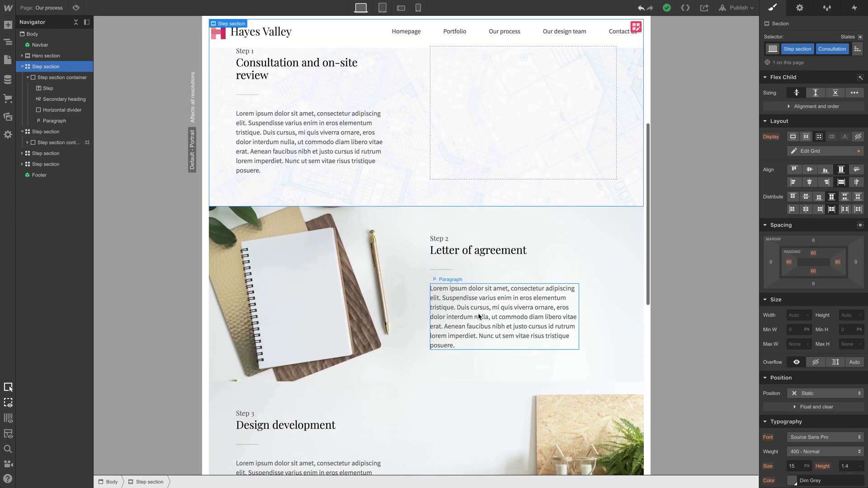
scroll(564, 320, "down", 2)
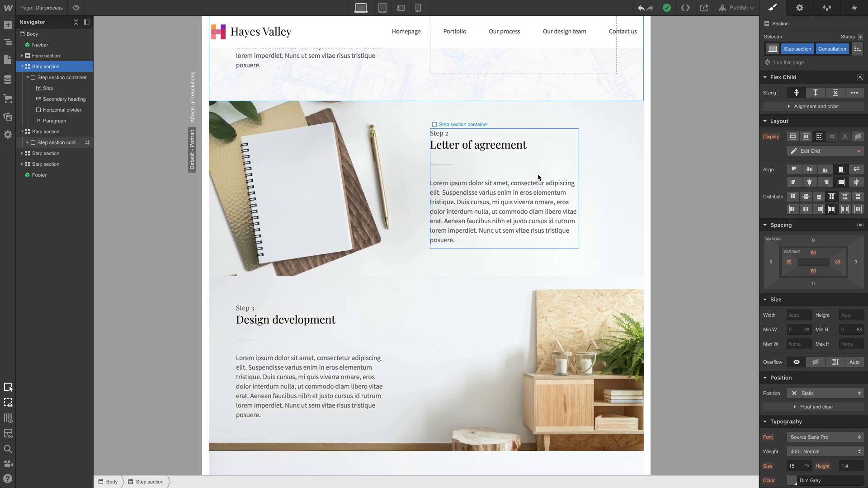
scroll(538, 177, "up", 5)
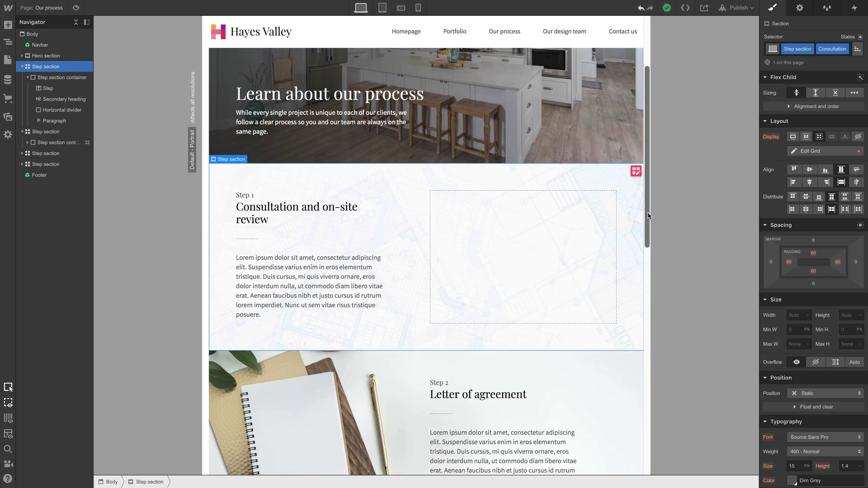
left_click_drag(650, 213, 836, 211)
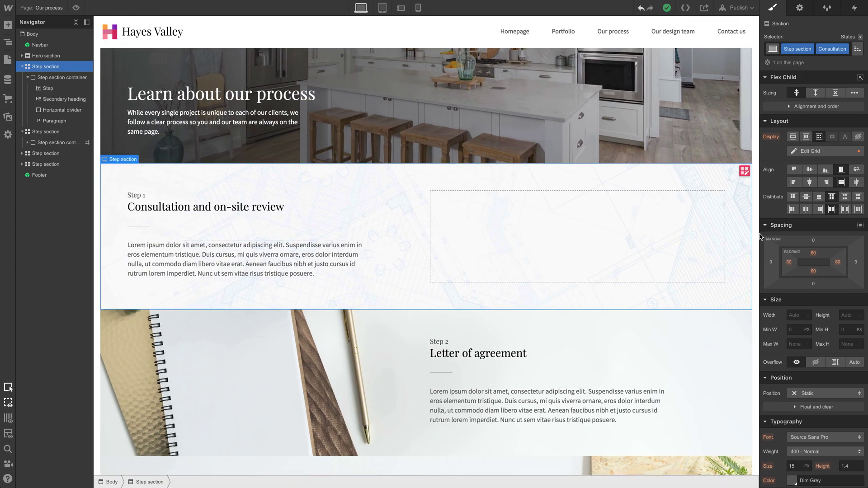
left_click_drag(761, 237, 728, 238)
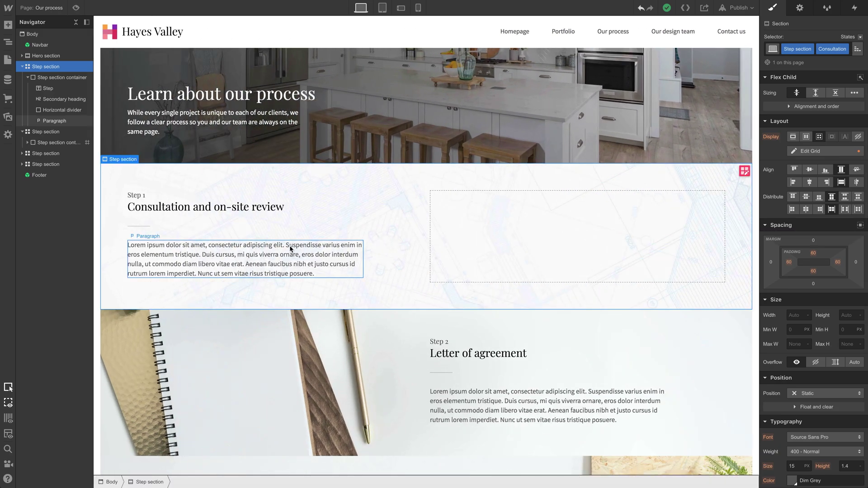
Reset the Step 1 text container's 80% width to auto and cap it at 500px max width.
left_click(297, 233)
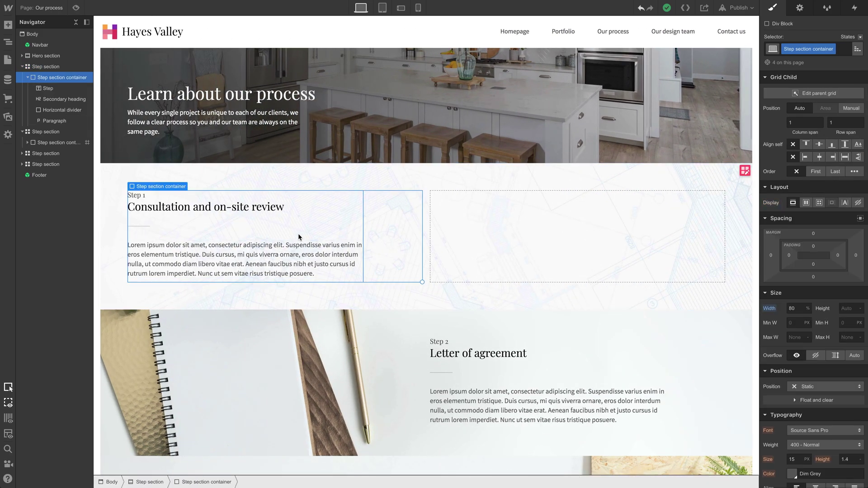
left_click(767, 309)
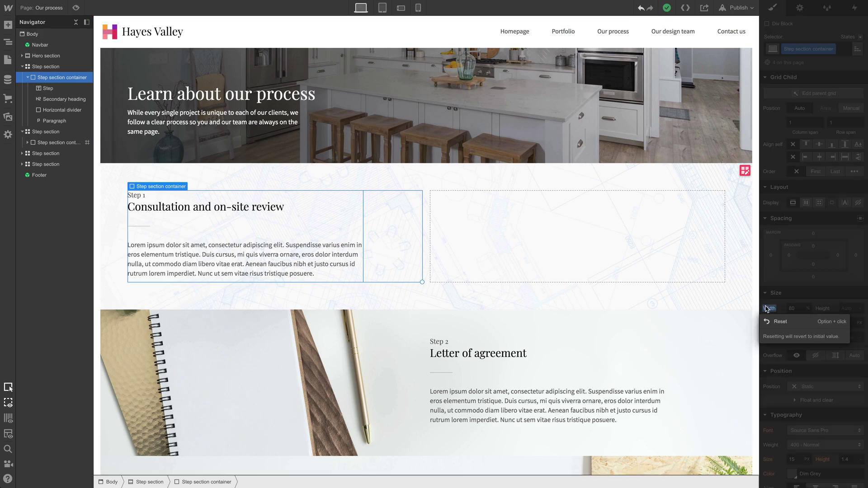
left_click(798, 322)
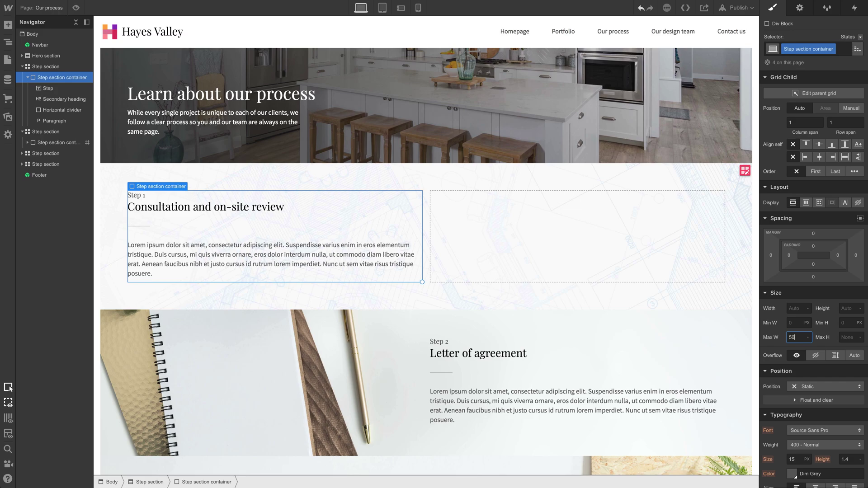
key("Return")
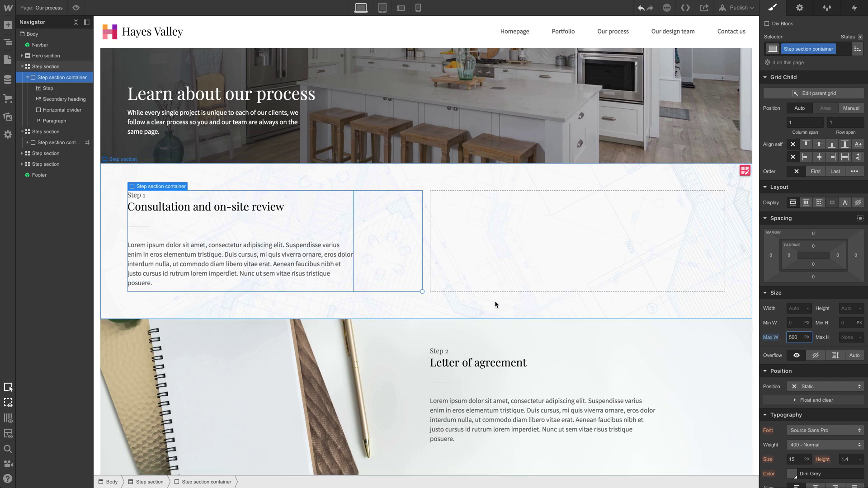
Preview the page at 992px and check the Step 2 text container.
left_click_drag(755, 296, 651, 298)
left_click(506, 387)
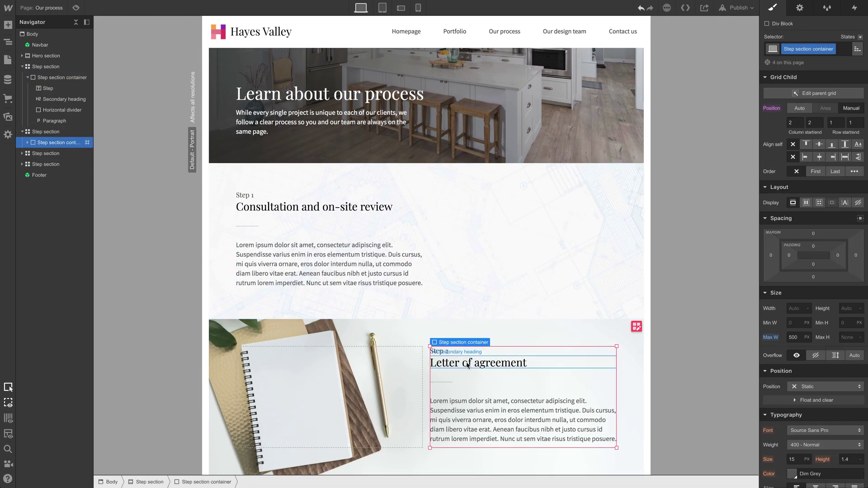
scroll(587, 357, "down", 3)
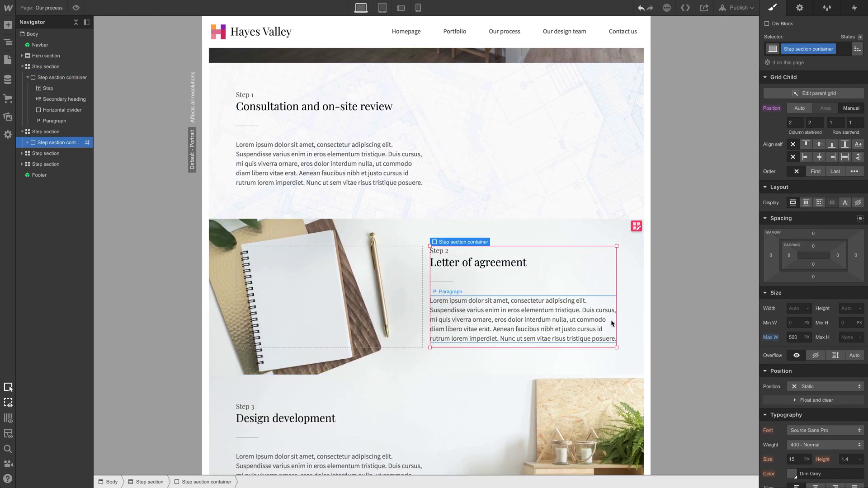
left_click(658, 317)
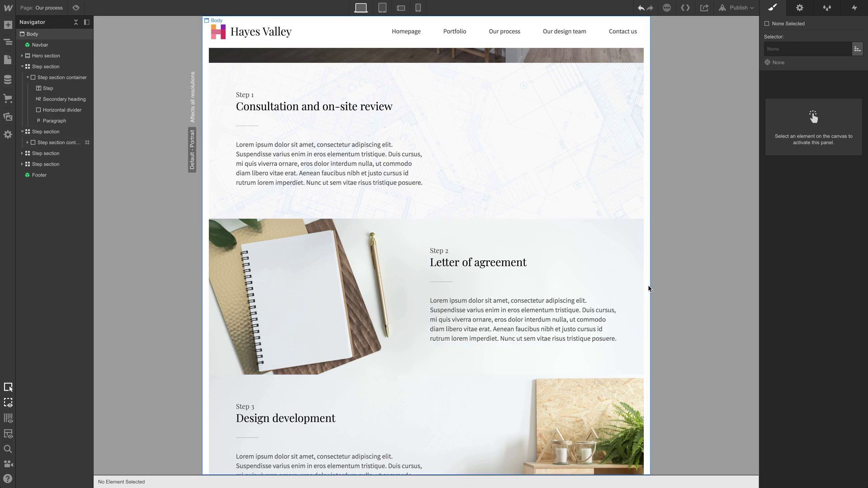
left_click_drag(650, 286, 634, 304)
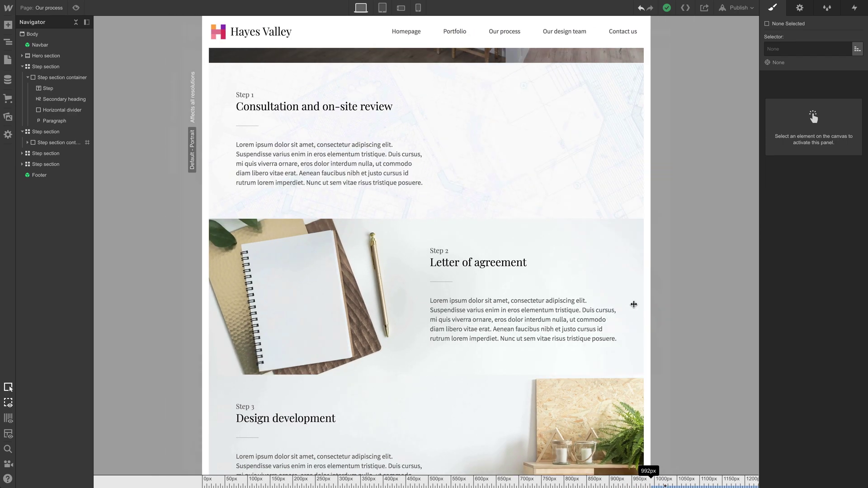
left_click(568, 290)
key("Escape")
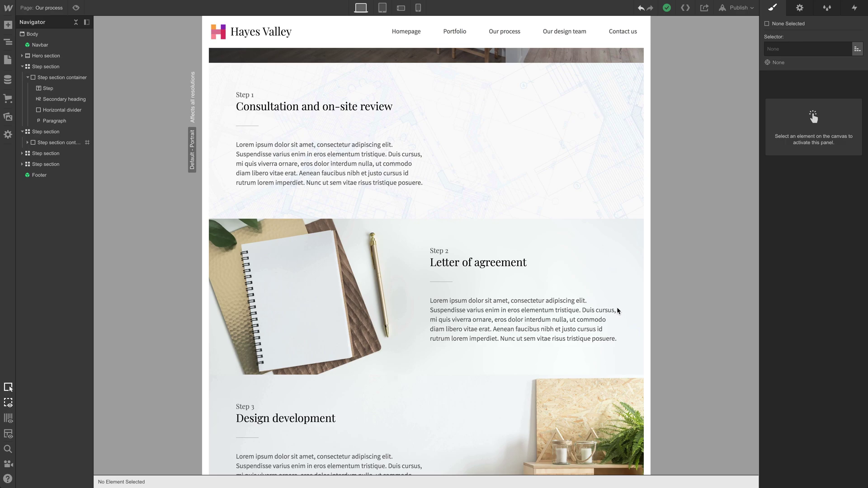
scroll(649, 308, "up", 3)
left_click_drag(649, 305, 758, 307)
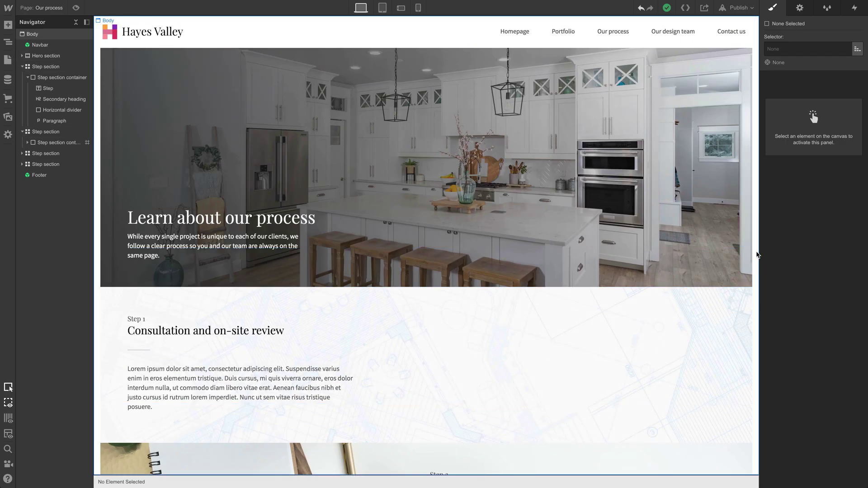
left_click_drag(757, 255, 696, 273)
scroll(683, 279, "down", 20)
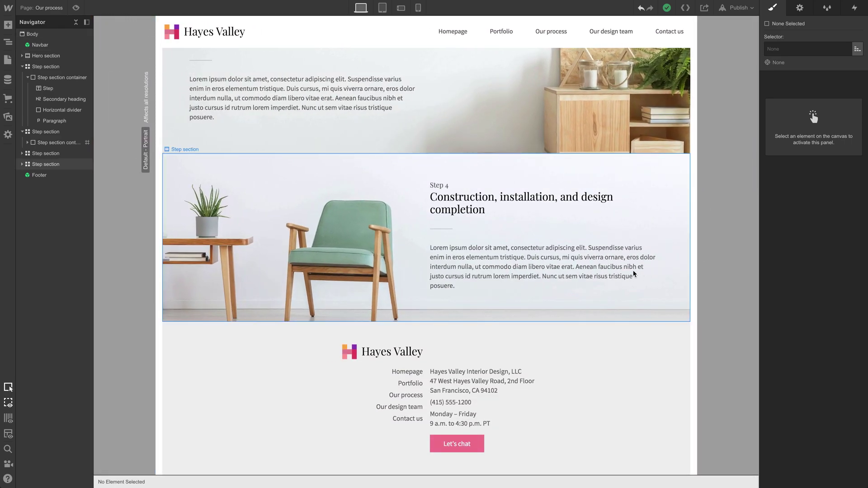
scroll(678, 294, "up", 4)
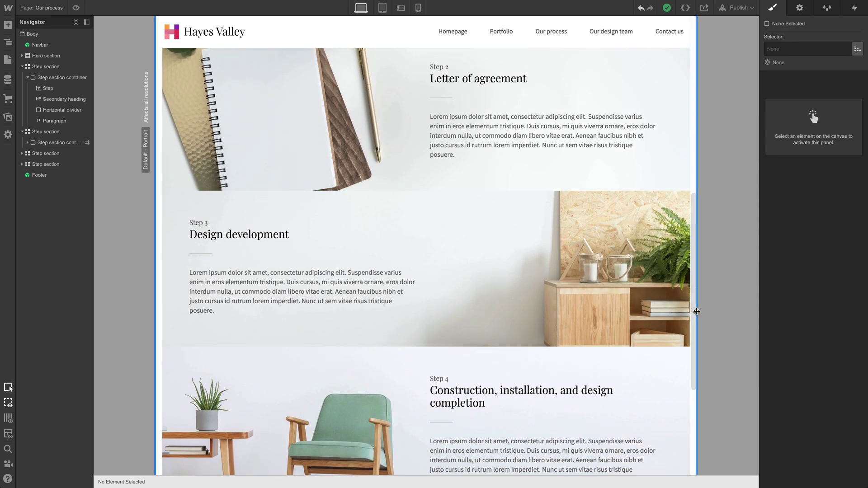
mouse_move(696, 310)
left_mouse_down()
mouse_move(643, 310)
mouse_move(806, 294)
mouse_move(587, 304)
mouse_move(705, 299)
left_mouse_up()
scroll(576, 261, "up", 5)
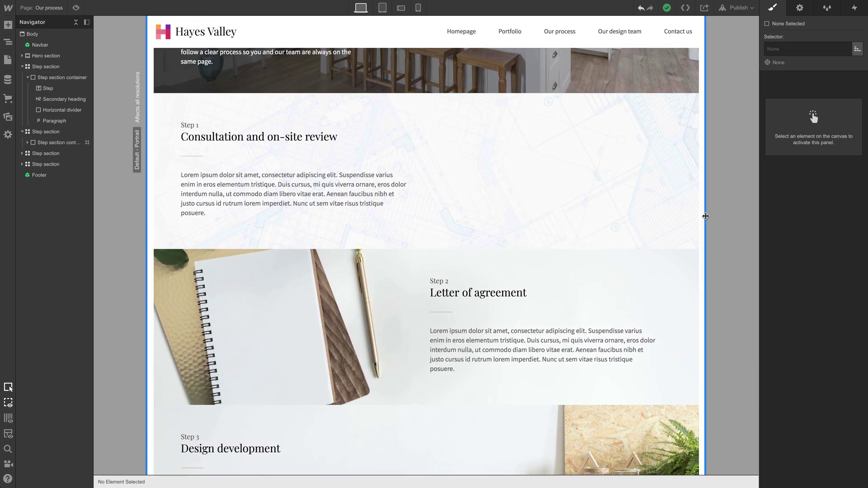
left_click_drag(708, 219, 764, 236)
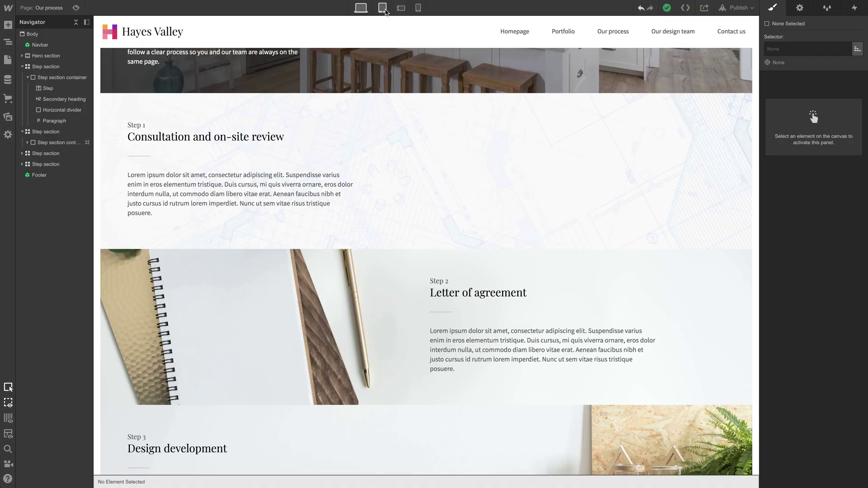
key("shift+2")
scroll(502, 224, "up", 5)
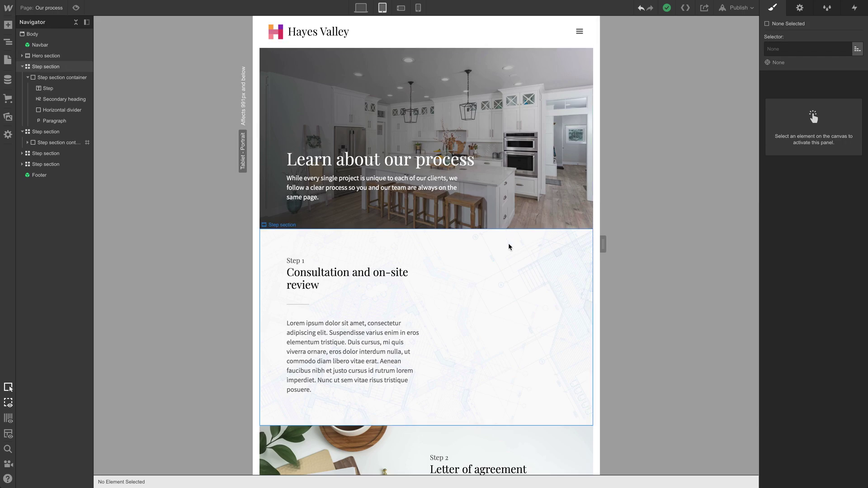
scroll(486, 294, "down", 5)
scroll(489, 296, "up", 5)
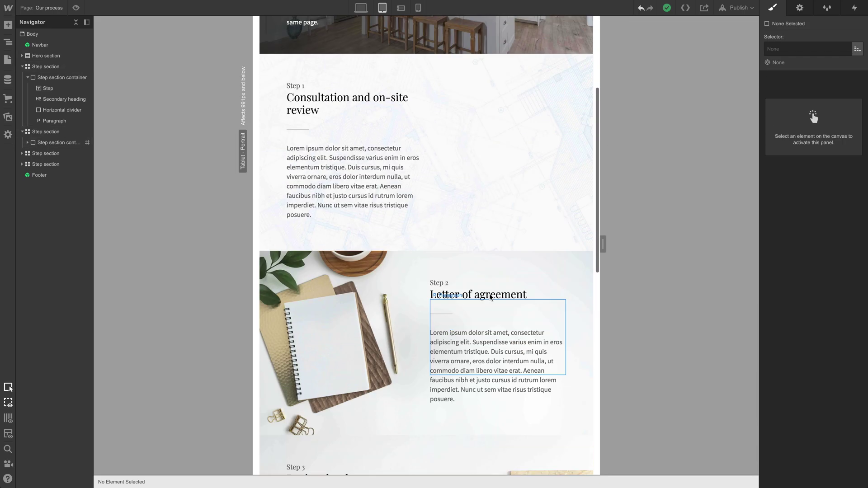
scroll(489, 298, "down", 10)
scroll(500, 277, "up", 6)
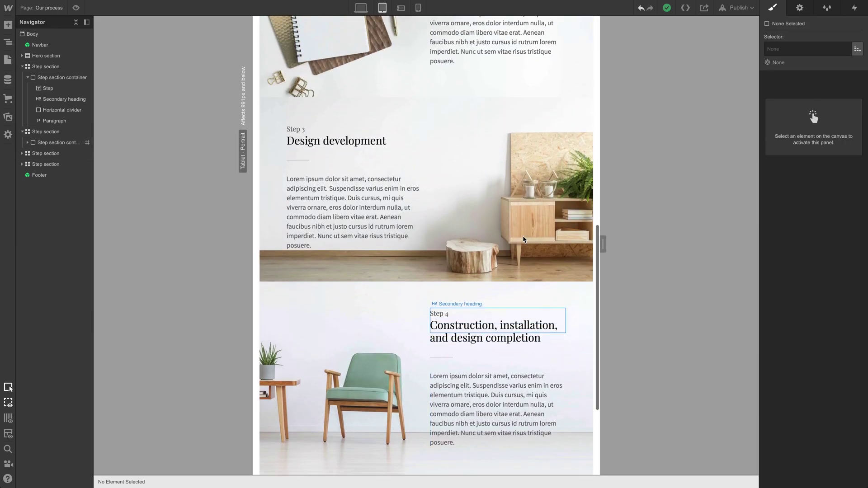
scroll(504, 244, "up", 8)
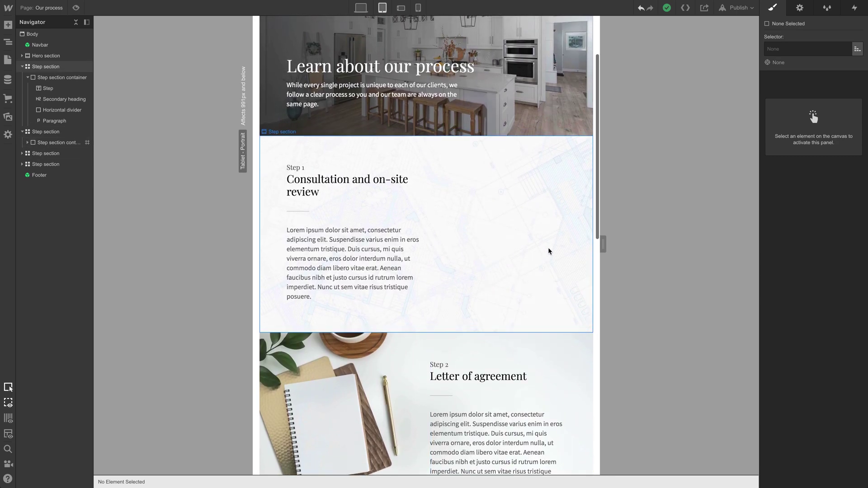
left_click_drag(599, 238, 632, 240)
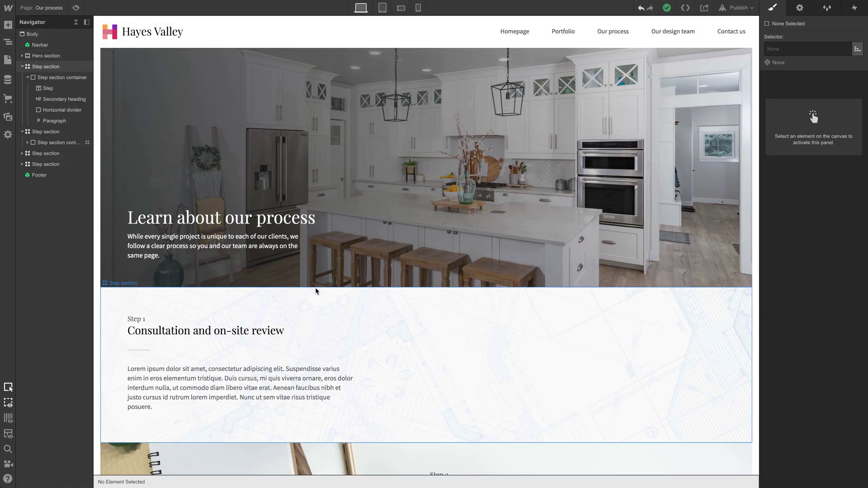
Switch to the Home page and select its hero image to review its style settings.
key("p")
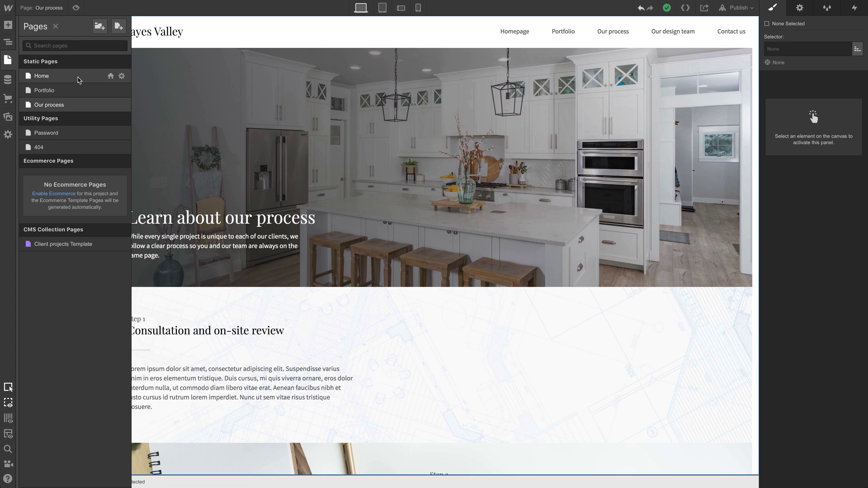
left_click(77, 80)
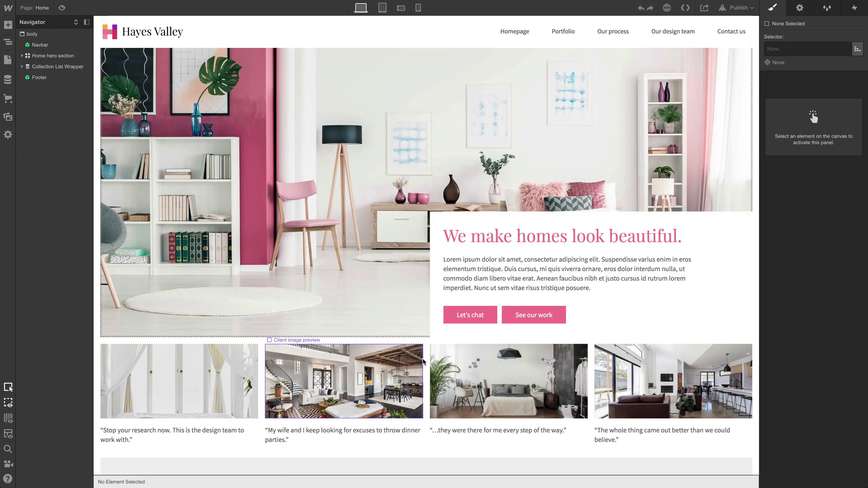
scroll(424, 361, "down", 2)
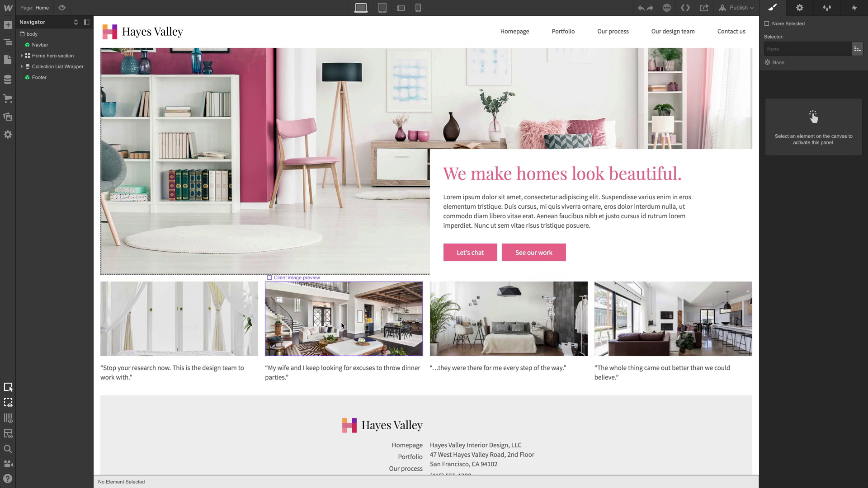
left_click(245, 272)
scroll(245, 285, "up", 2)
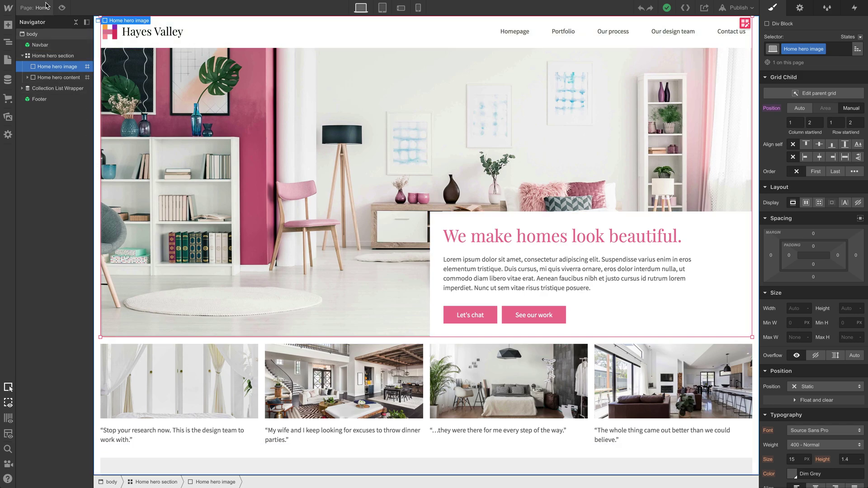
Go back to the Our process page and set the hero section's bottom margin to 15 px.
left_click(47, 7)
left_click(79, 105)
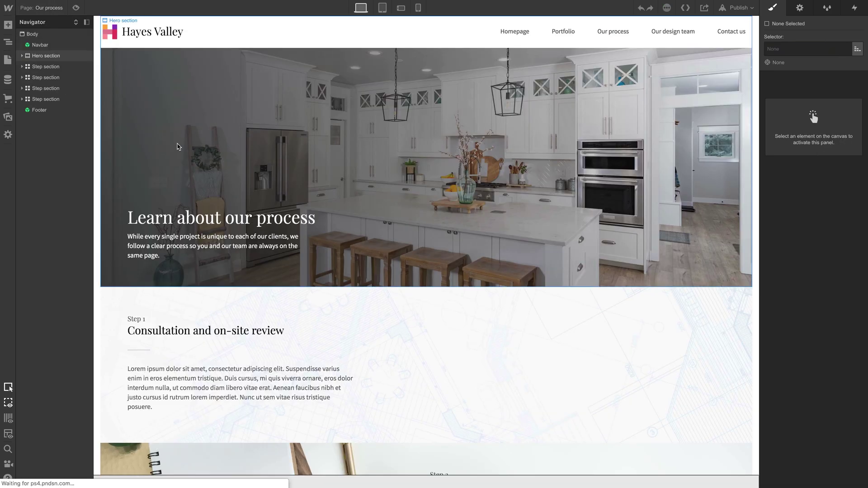
left_click(453, 250)
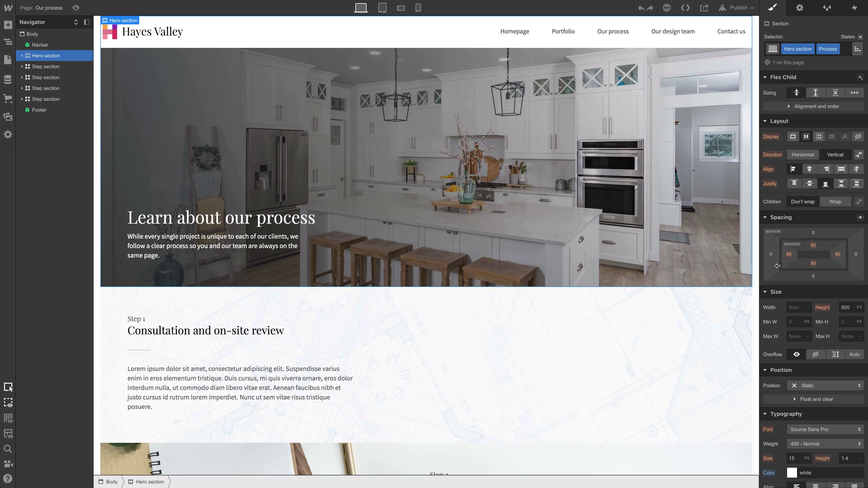
left_click(813, 276)
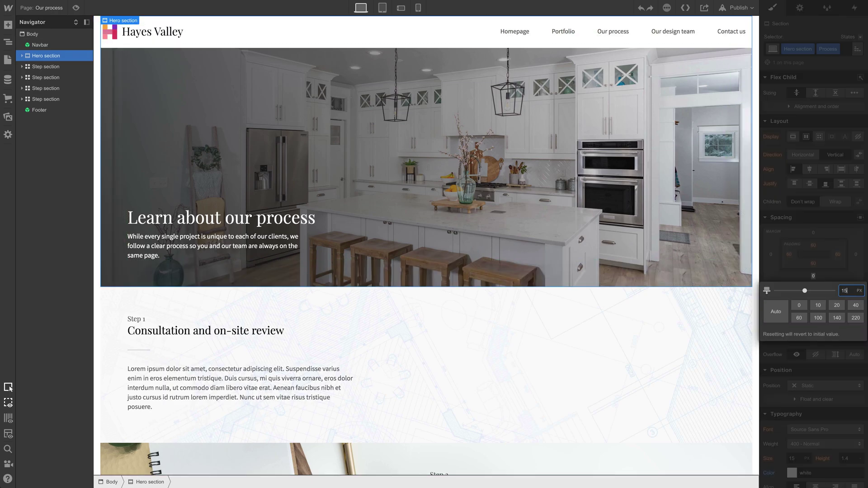
type("15")
key("Return")
Select the first step section and scroll down through the steps.
left_click(457, 327)
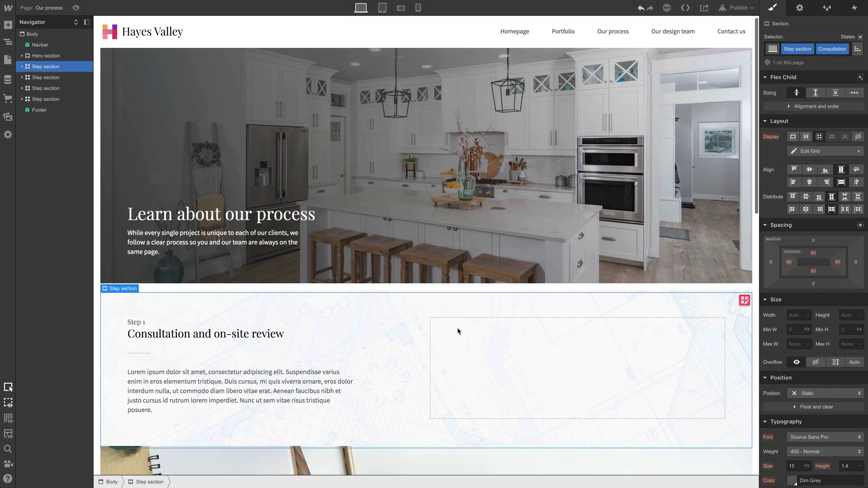
scroll(475, 328, "down", 2)
scroll(645, 289, "down", 2)
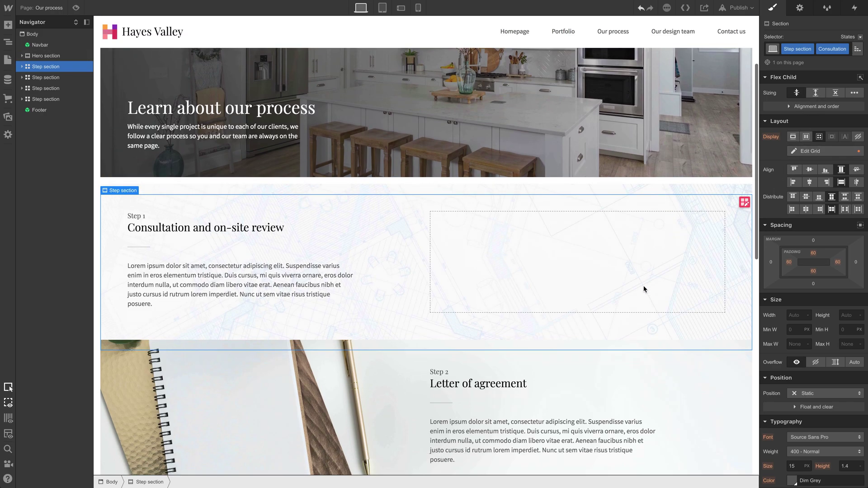
Give the selected step section a 15 px bottom margin.
left_click(815, 282)
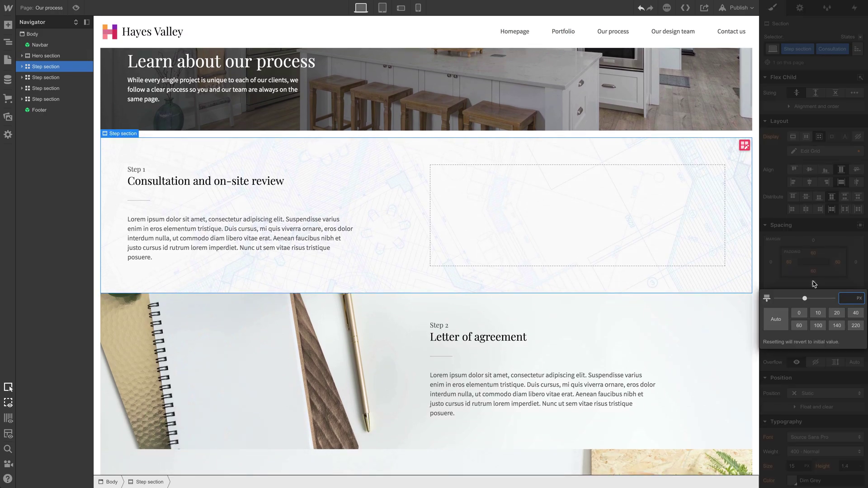
type("15")
key("Return")
scroll(357, 273, "down", 1)
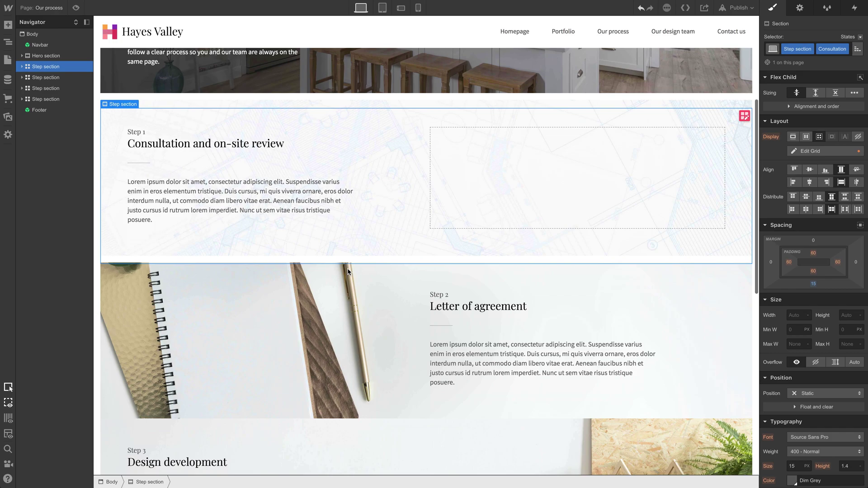
scroll(317, 206, "down", 2)
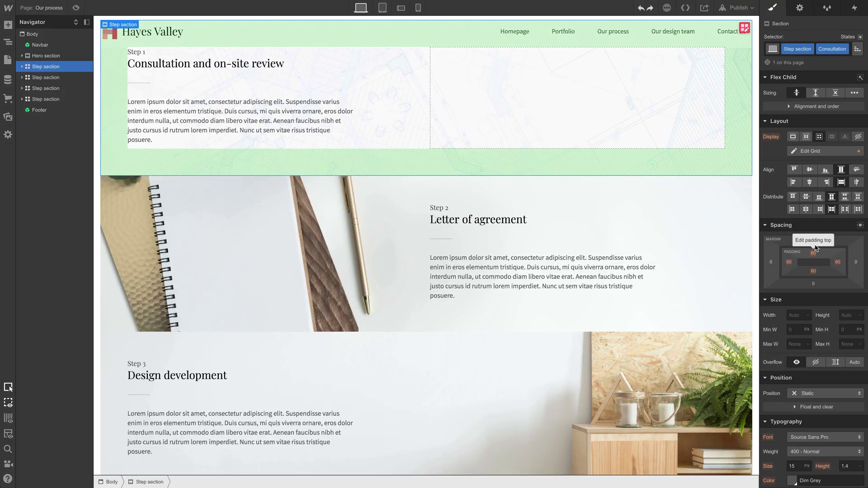
Target the shared Step section base class and set its bottom margin to 15 px.
left_click(856, 50)
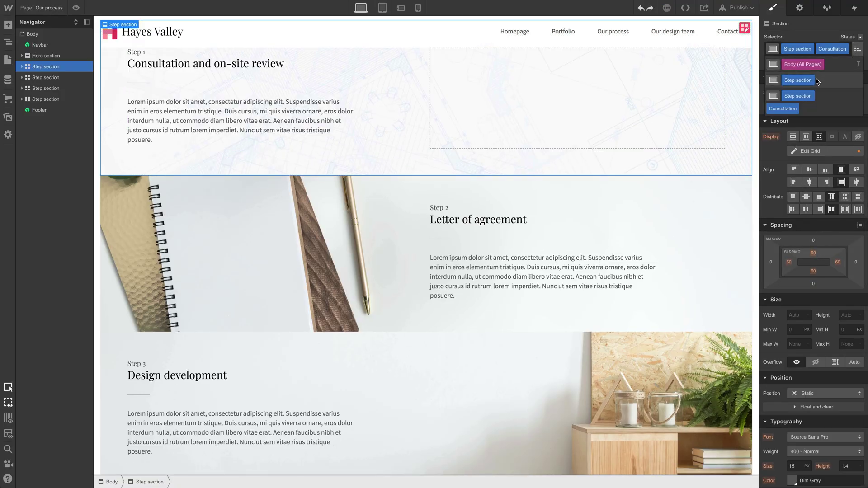
left_click(798, 80)
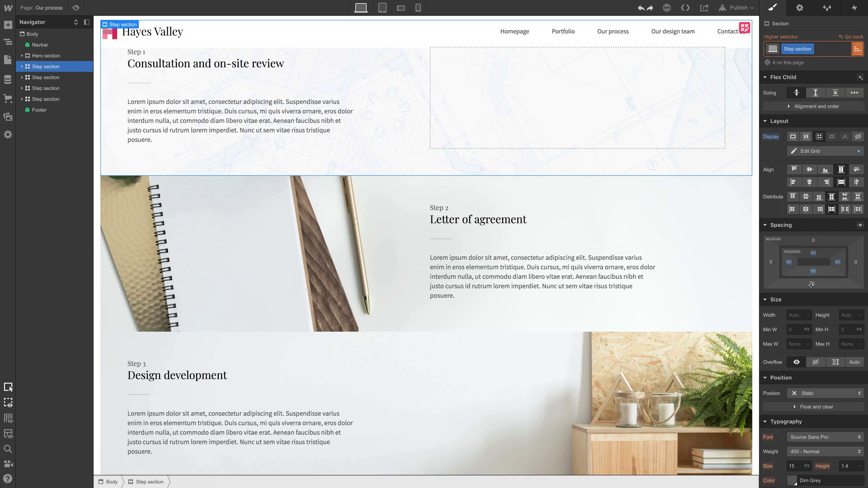
left_click(813, 284)
type("15")
key("Return")
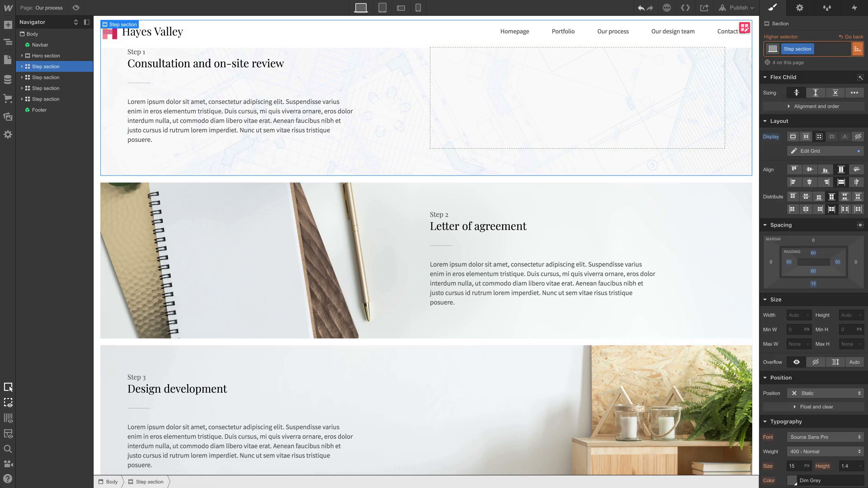
scroll(348, 288, "down", 3)
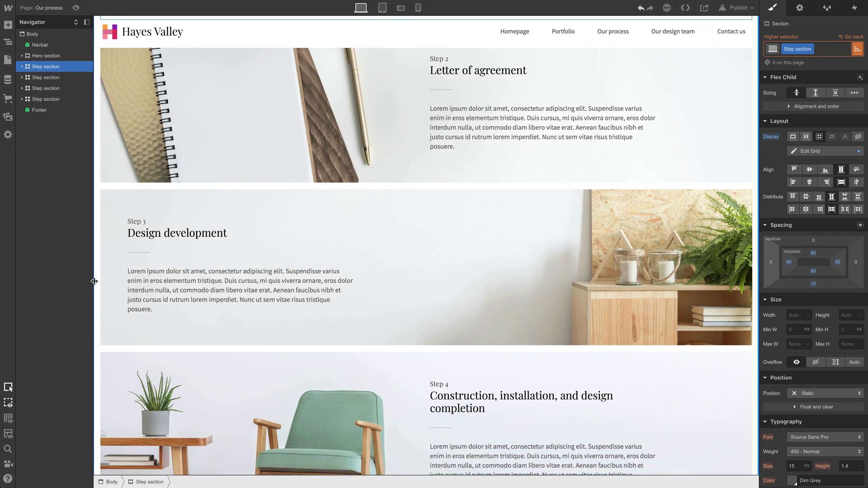
scroll(98, 276, "up", 3)
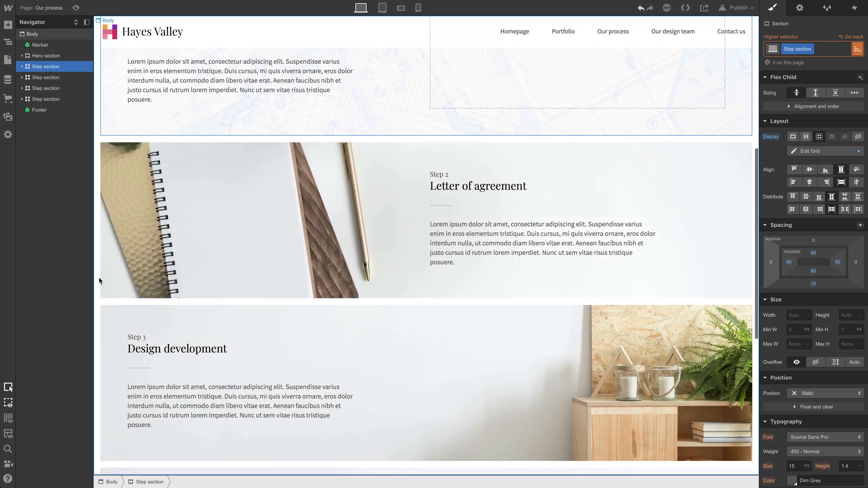
scroll(433, 300, "up", 6)
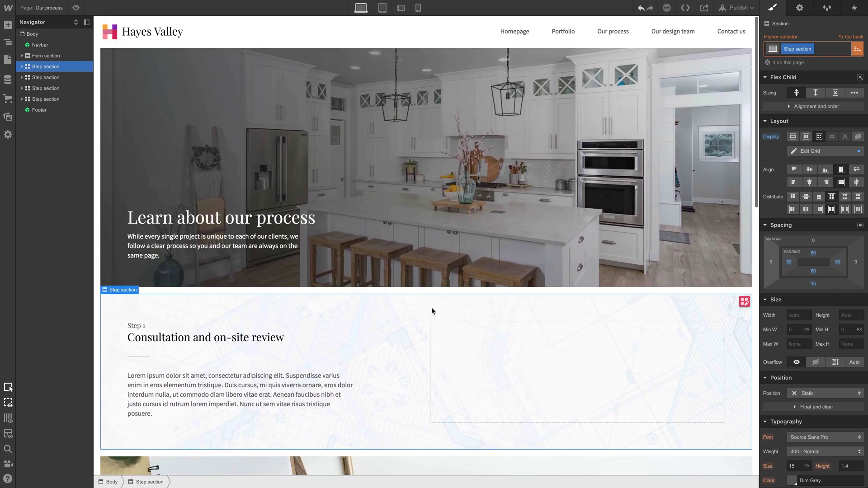
scroll(431, 308, "down", 10)
scroll(433, 310, "down", 2)
scroll(433, 310, "up", 14)
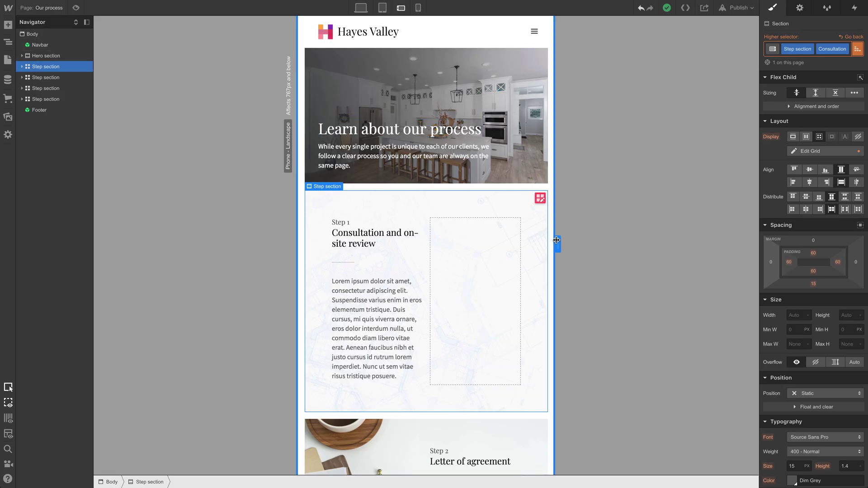
Widen the mobile landscape preview to 767 px and scroll through the step sections.
left_click_drag(556, 240, 627, 251)
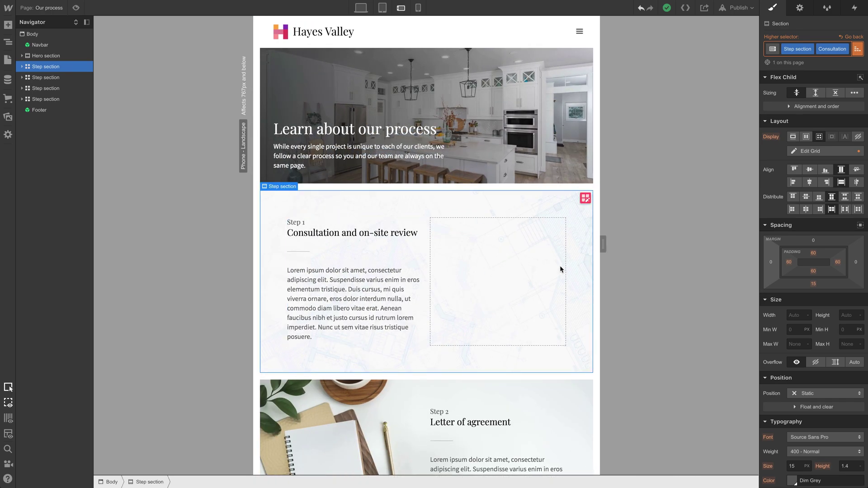
scroll(540, 284, "down", 4)
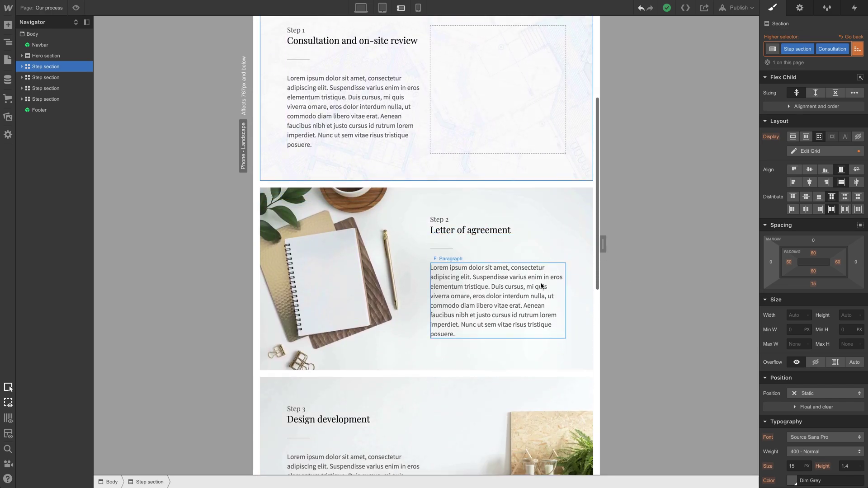
scroll(541, 283, "up", 3)
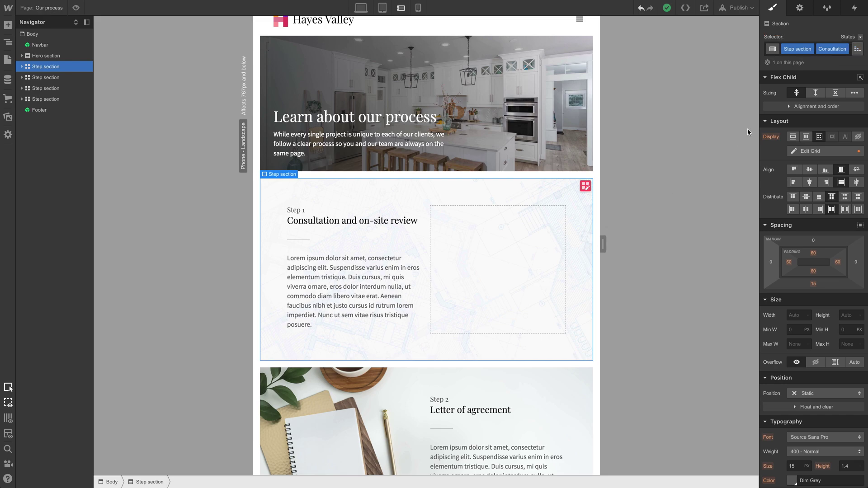
Drop the Consultation combo class and delete the Step section grid's second column.
left_click(850, 49)
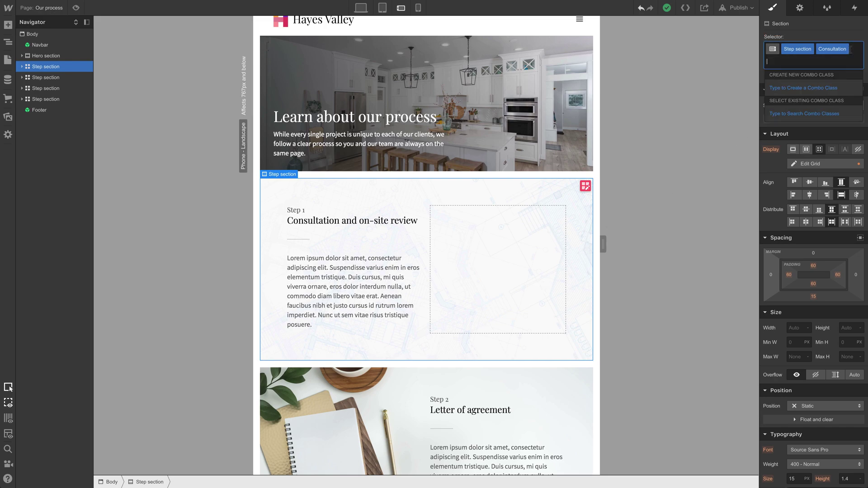
key("BackSpace")
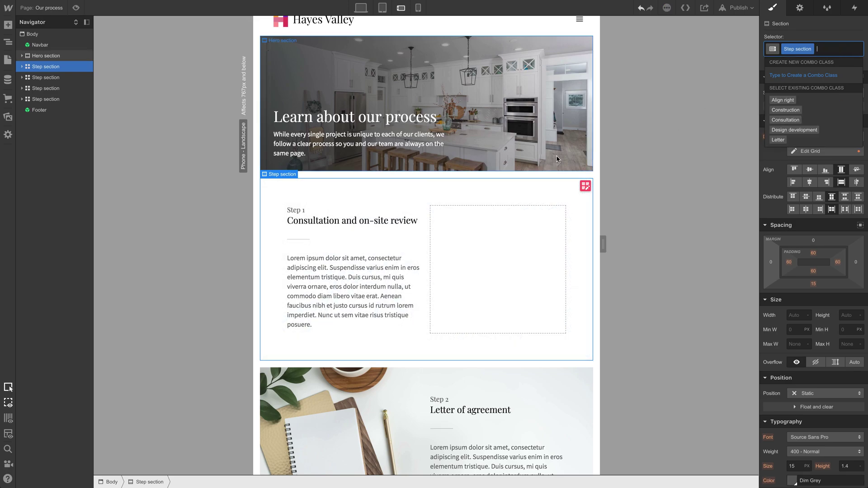
left_click(513, 198)
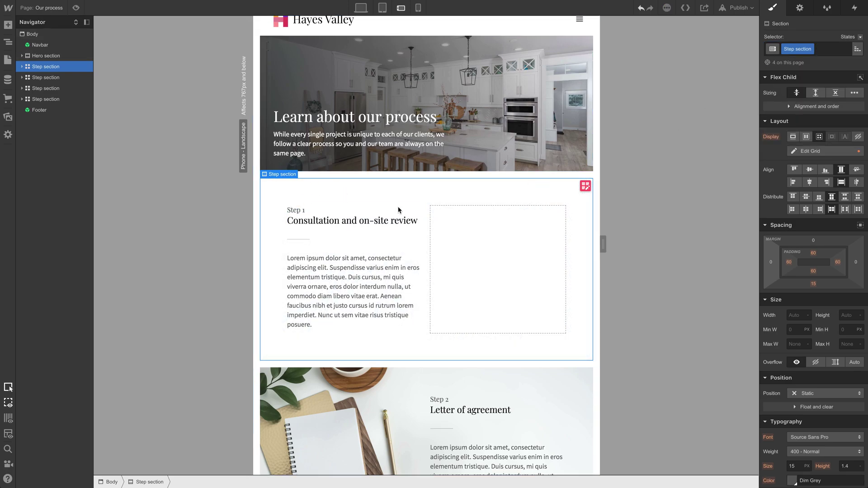
left_click(585, 187)
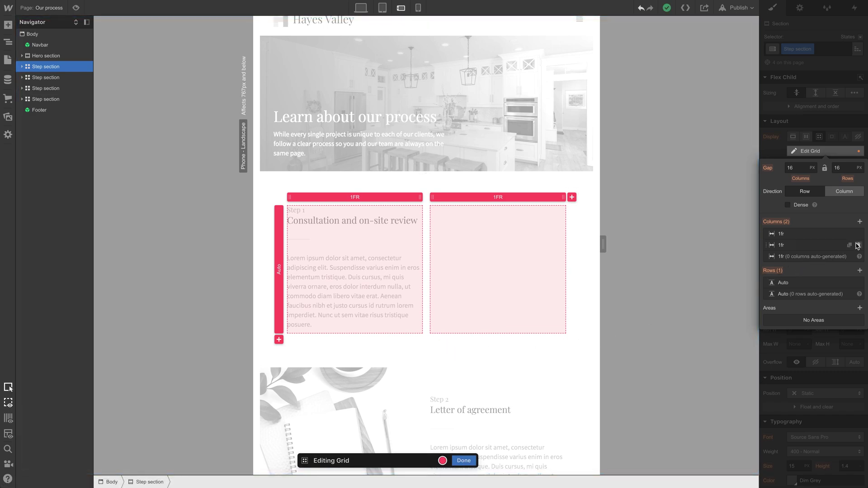
left_click(858, 246)
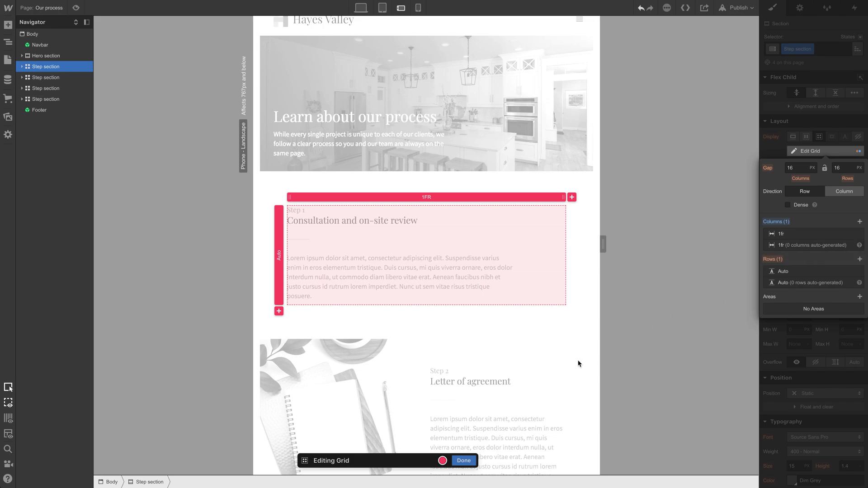
Set the step text container's Max W to None, removing the 500 px limit.
left_click(463, 461)
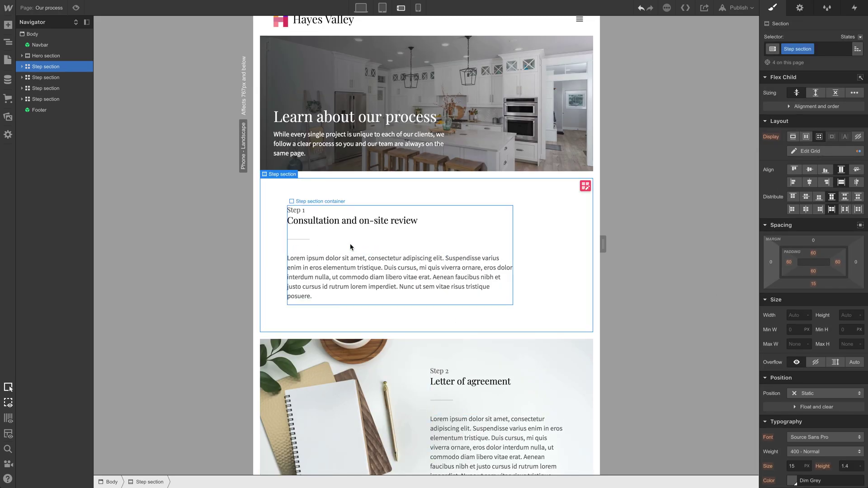
left_click(450, 244)
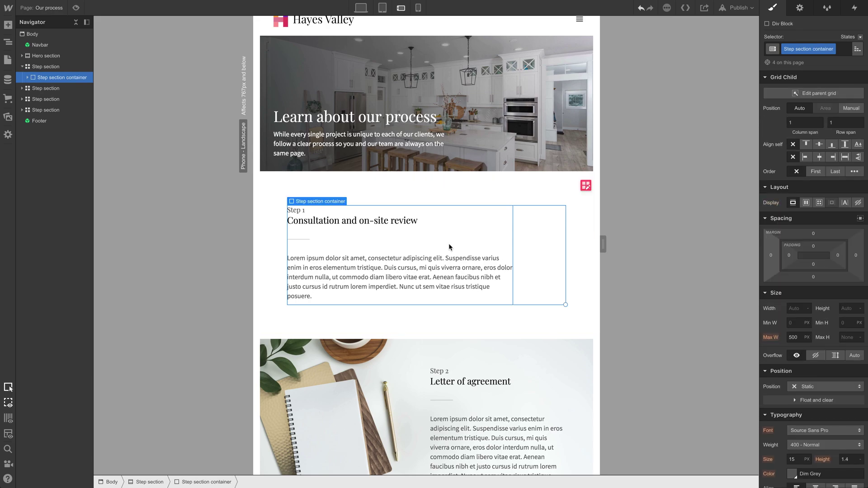
left_click(807, 338)
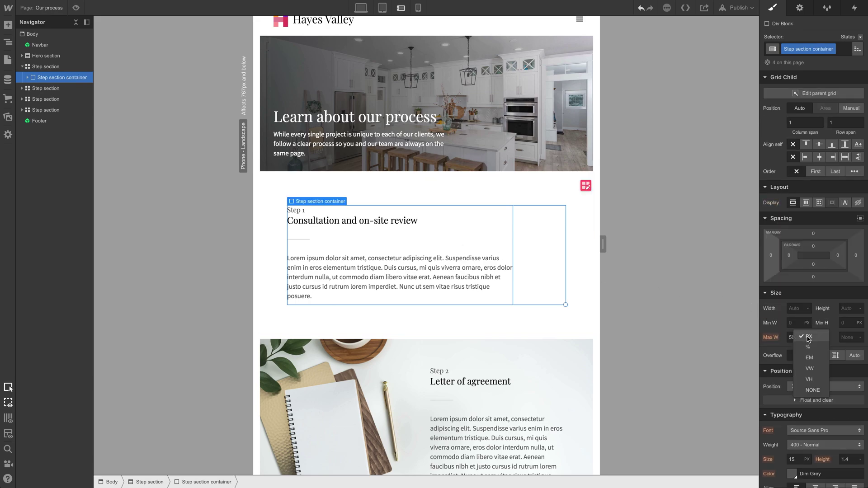
left_click(808, 391)
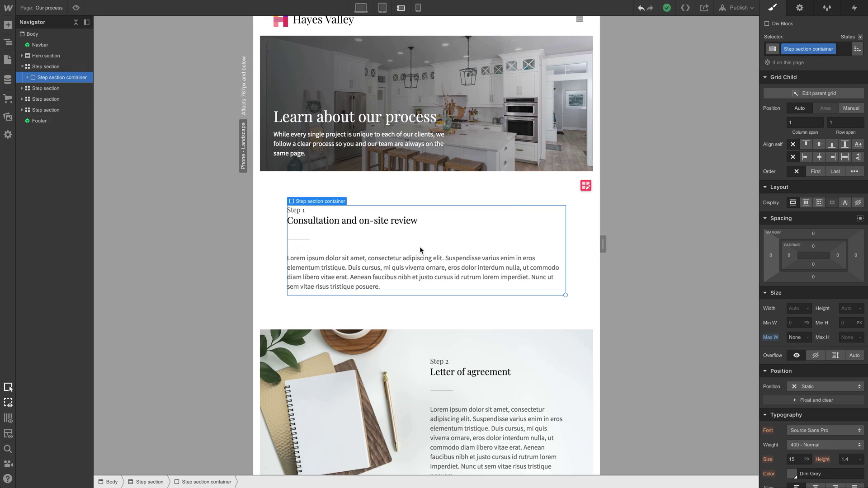
scroll(541, 241, "down", 4)
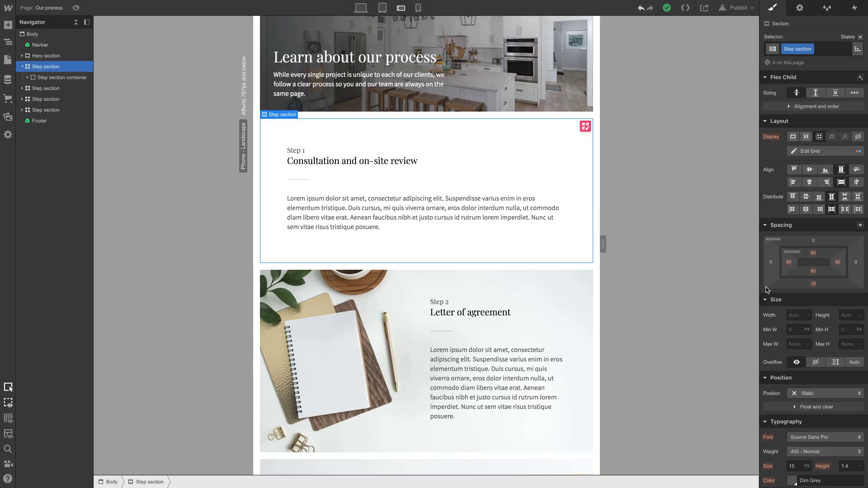
Cut step section padding to 30 and move the Step 2 and Step 4 text into the left column.
left_click_drag(828, 257, 827, 213)
scroll(430, 148, "up", 1)
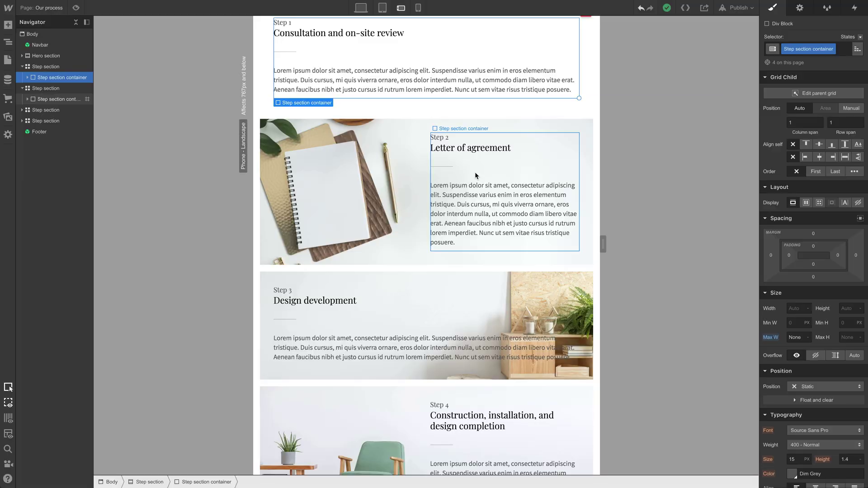
left_click(475, 176)
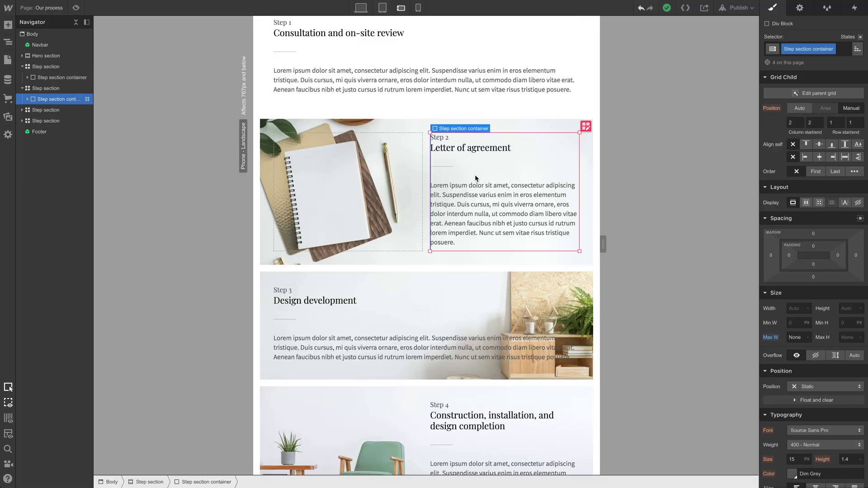
left_click_drag(476, 178, 392, 177)
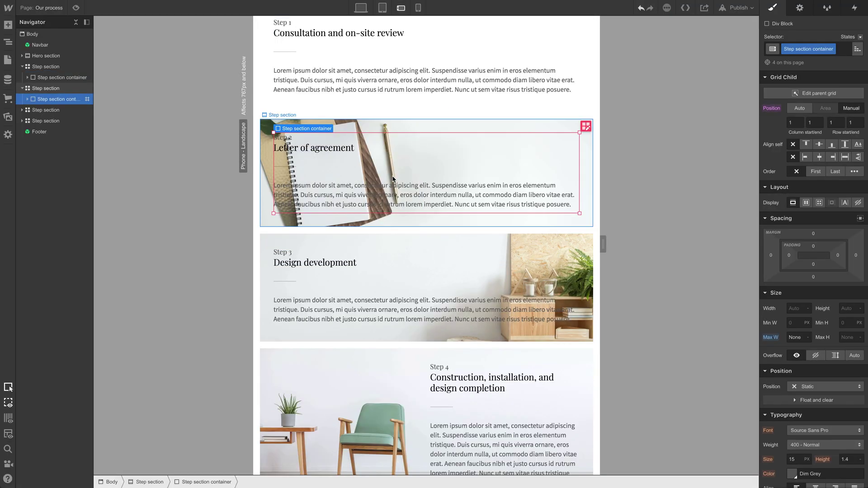
scroll(452, 249, "down", 4)
left_click_drag(490, 288, 368, 289)
scroll(368, 288, "up", 6)
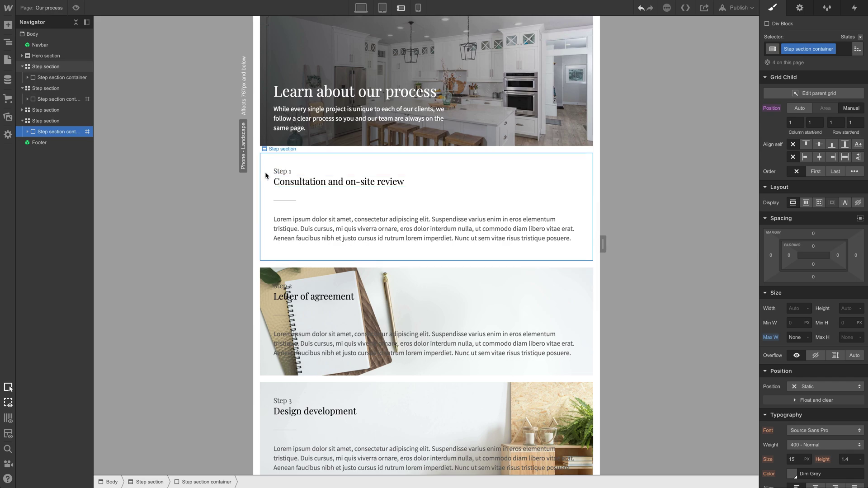
Select the Step 1 section and, at Phone Portrait, set its padding to 15 all round.
left_click(265, 176)
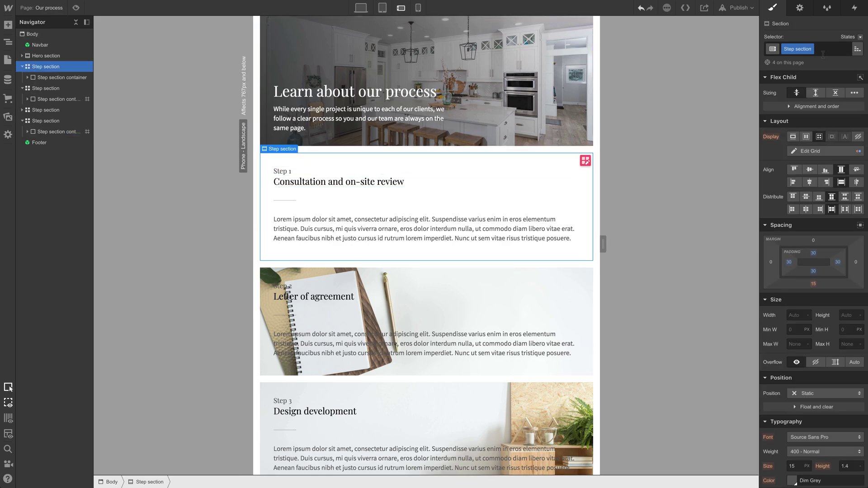
left_click(417, 8)
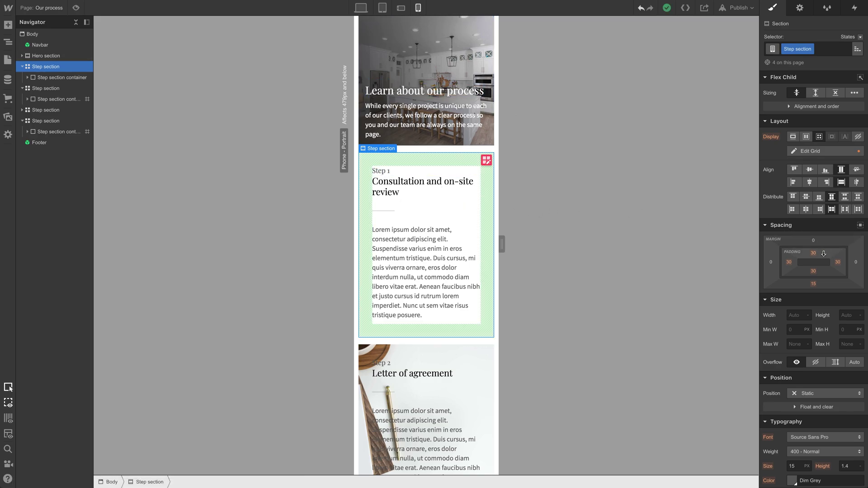
left_click_drag(824, 253, 829, 236)
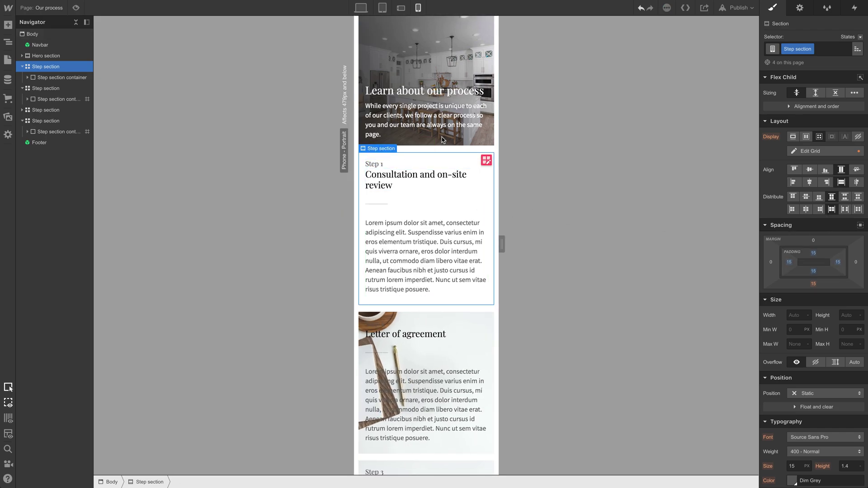
scroll(442, 140, "up", 2)
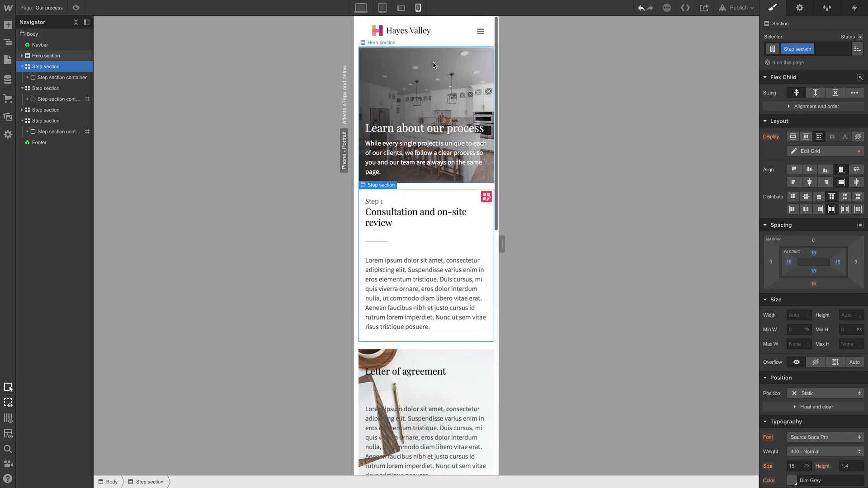
At Phone Landscape, add the Consultation combo class back to the first step section.
left_click(400, 13)
scroll(405, 237, "down", 2)
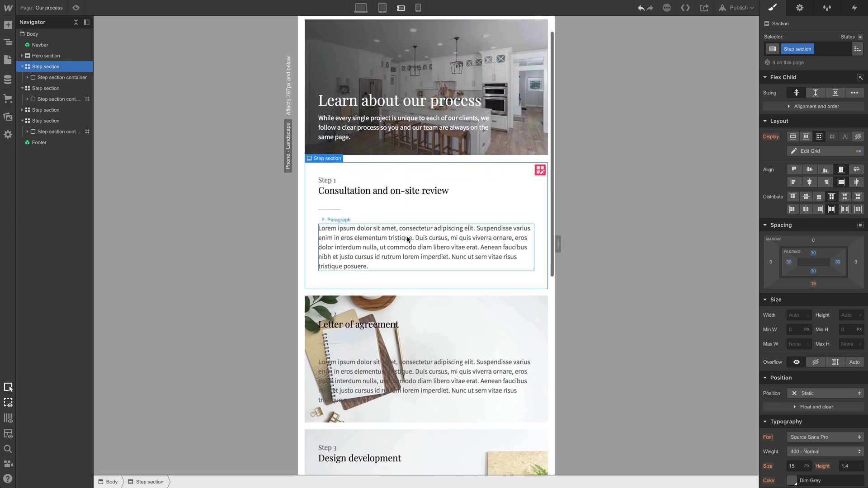
scroll(407, 239, "down", 2)
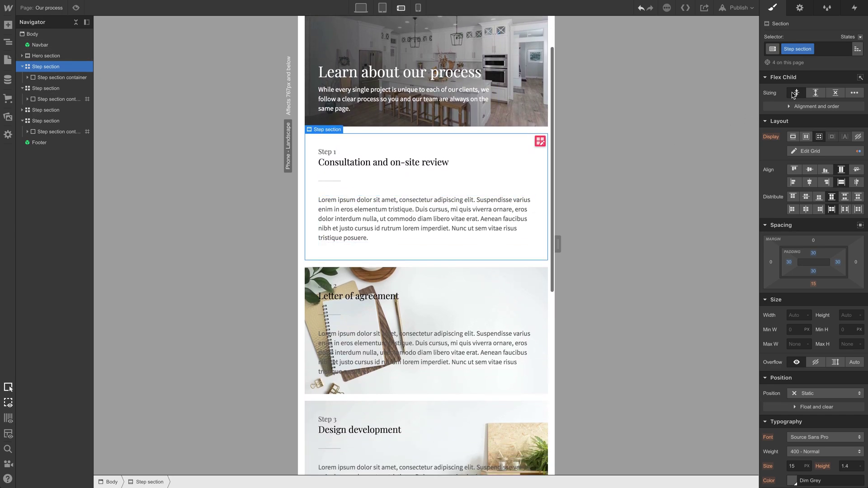
left_click(837, 49)
left_click(797, 121)
scroll(489, 188, "down", 5)
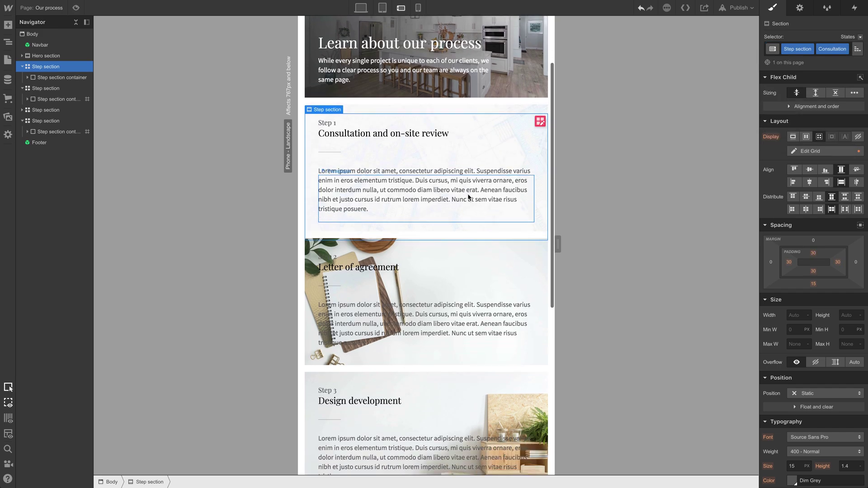
Inspect Step 2's section, label, 'Letter of agreement' heading and paragraph.
left_click(325, 169)
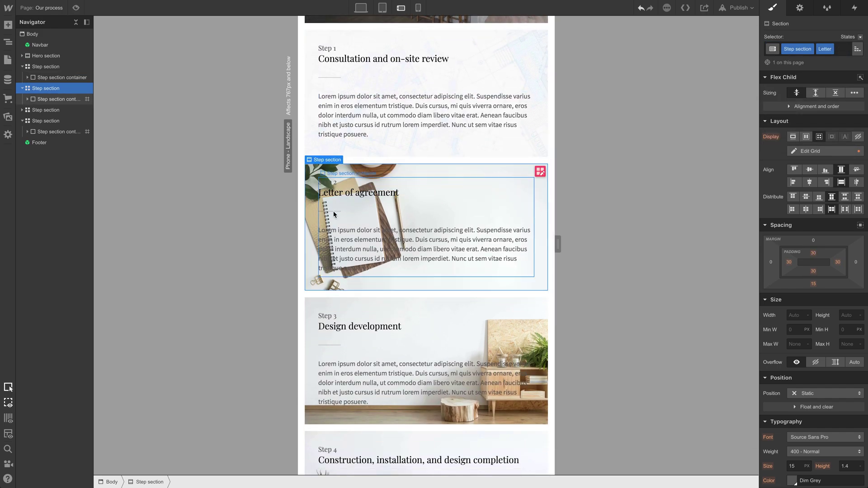
scroll(319, 208, "up", 1)
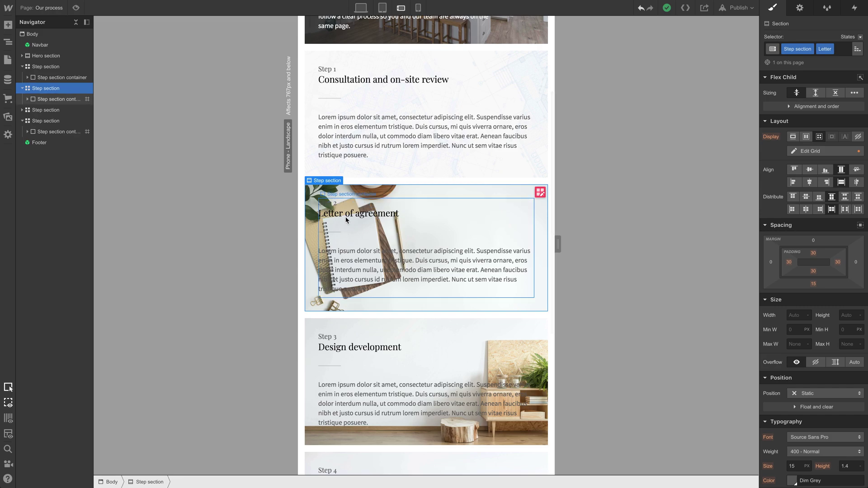
left_click(336, 205)
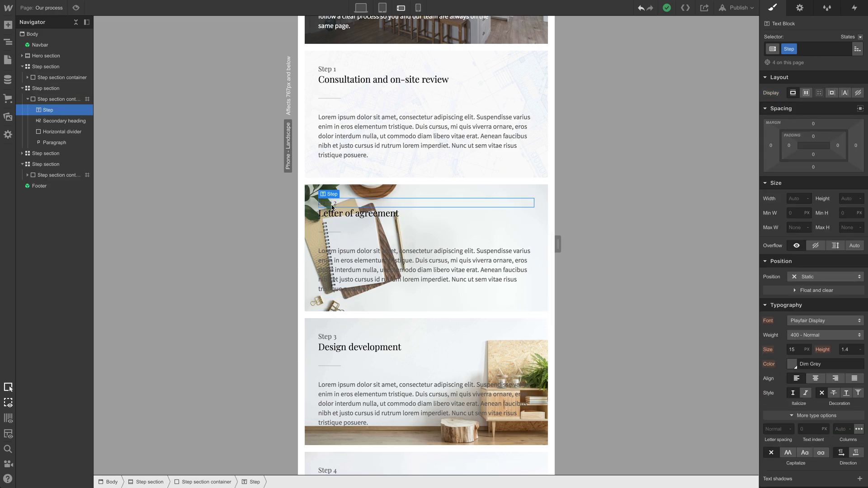
left_click(337, 215)
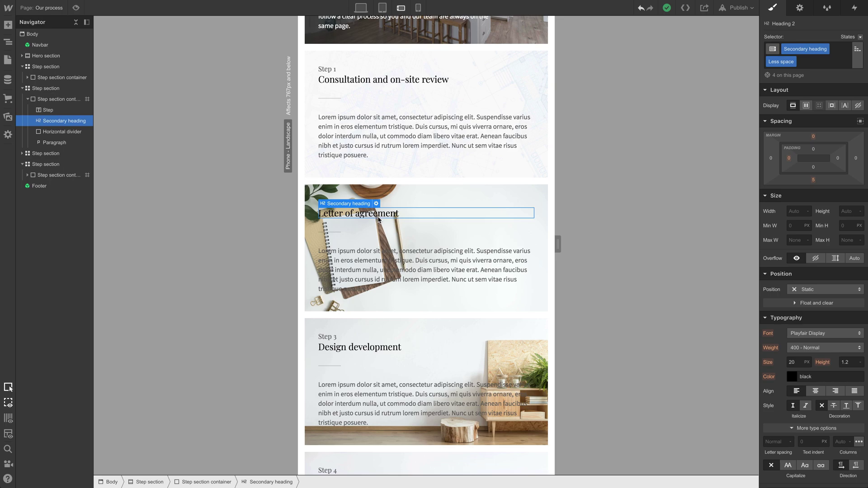
scroll(379, 219, "down", 2)
left_click(403, 228)
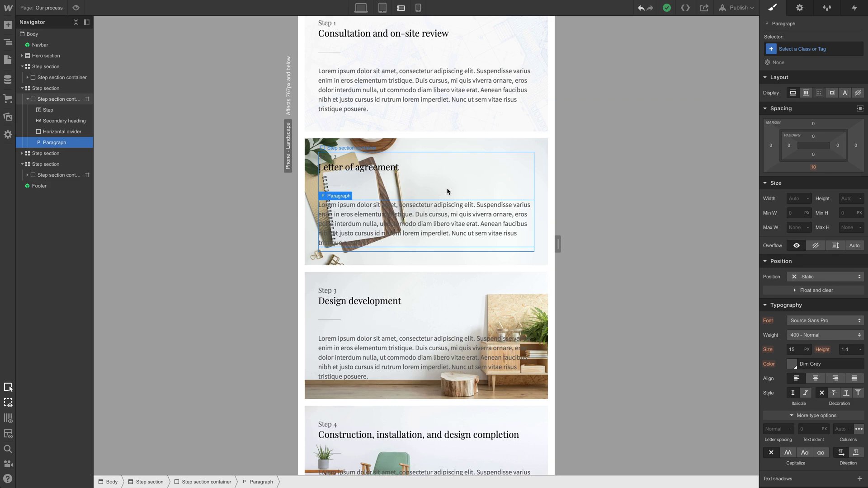
Add a white color overlay at 87% opacity, rgba(255,255,255,0.87), over Step 2's notebook photo.
left_click(539, 192)
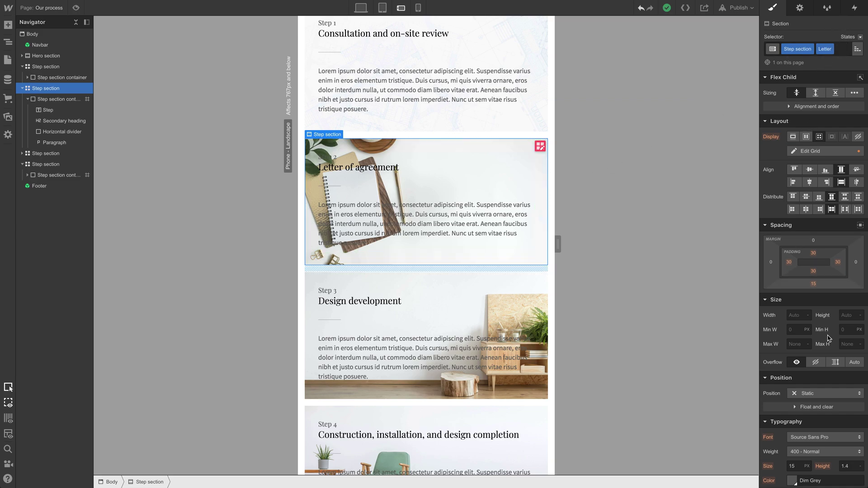
scroll(820, 363, "down", 8)
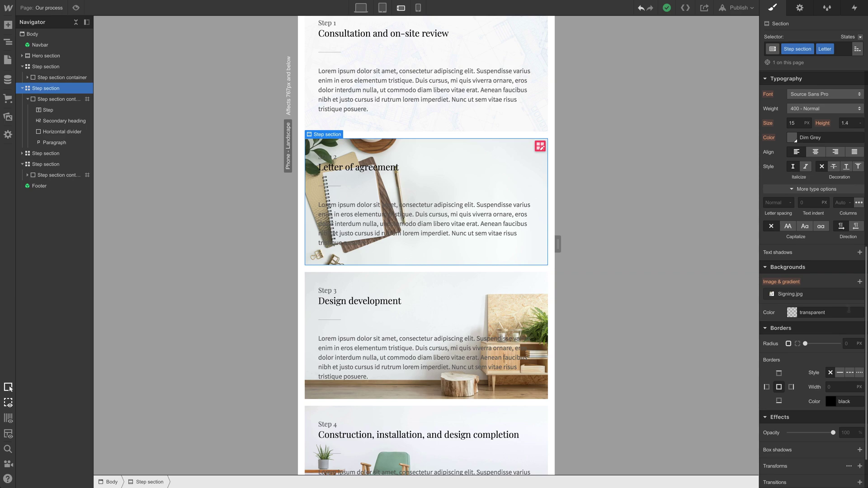
left_click(859, 283)
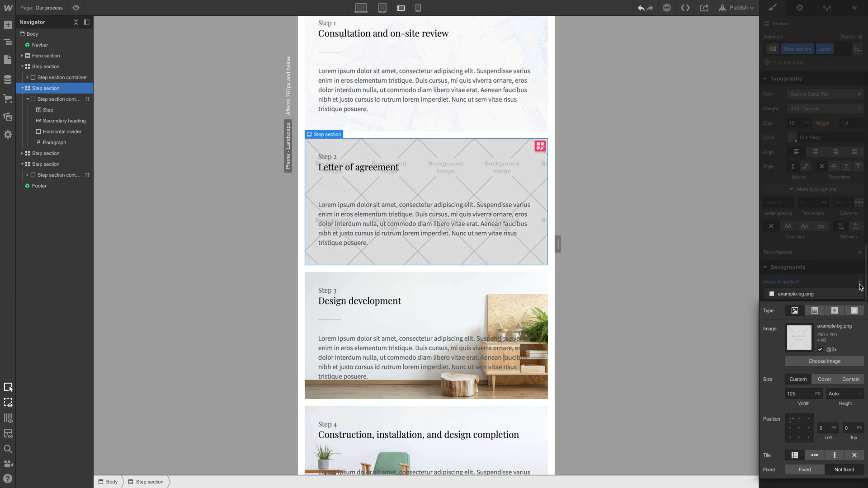
left_click(854, 311)
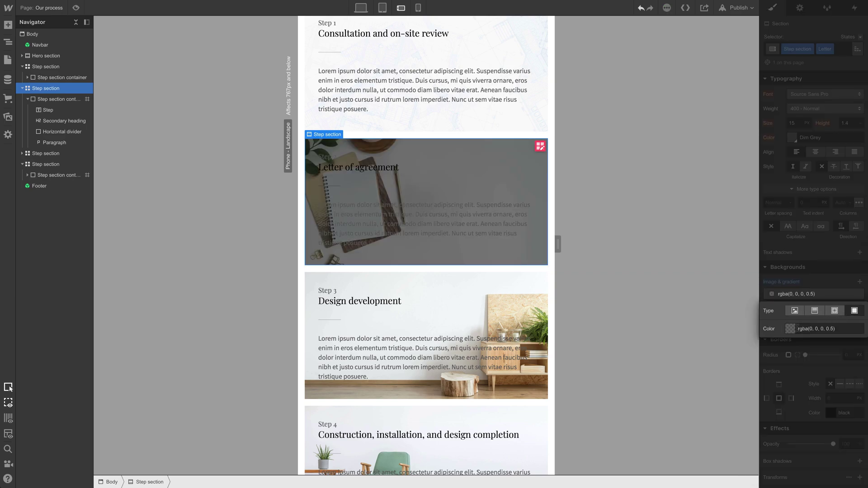
left_click(791, 330)
left_click(767, 341)
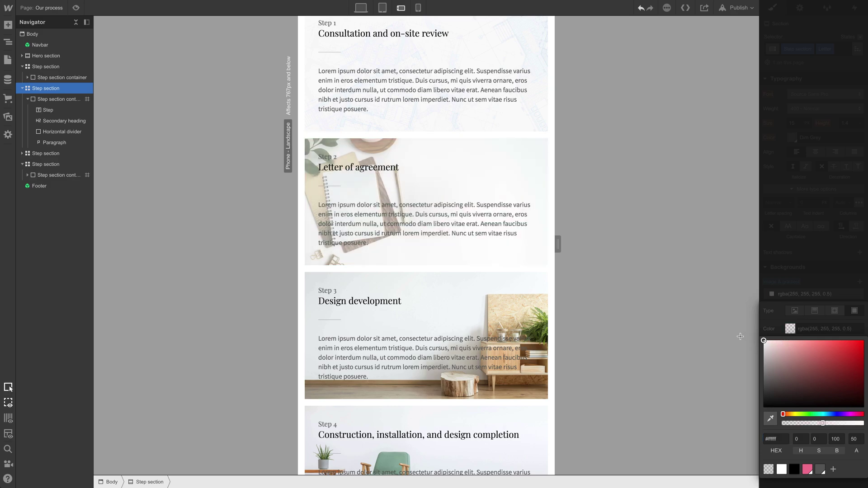
left_click_drag(844, 423, 849, 423)
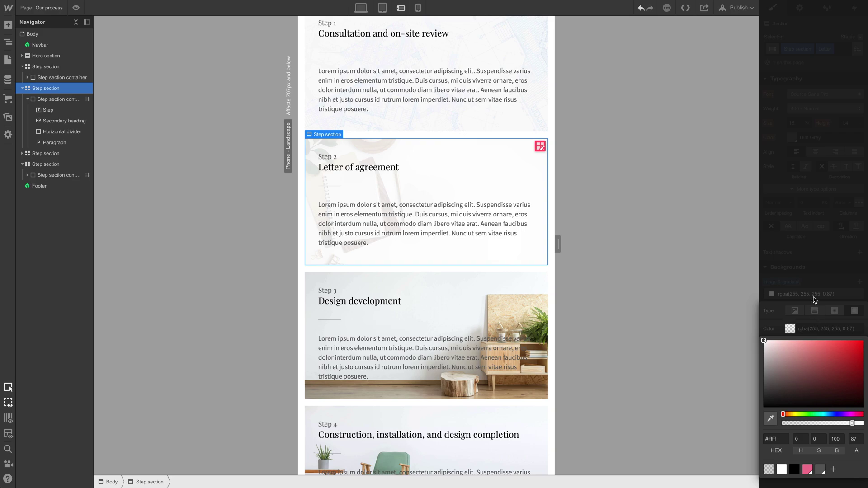
left_click(816, 280)
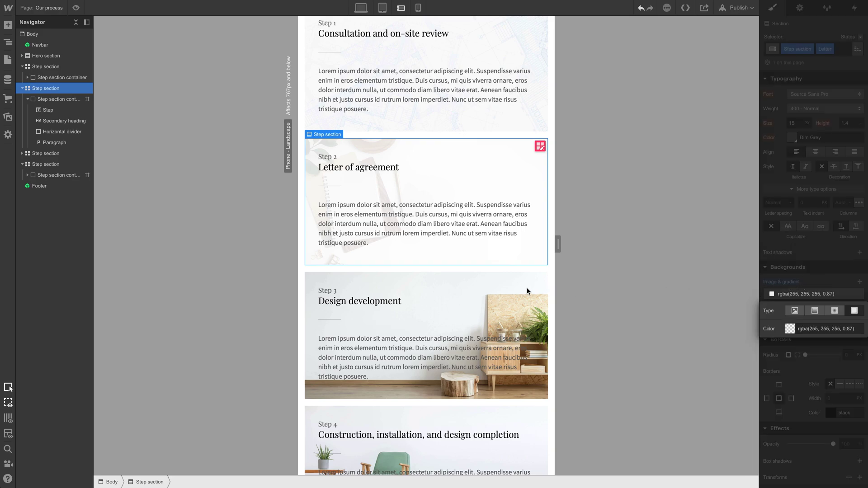
left_click(505, 283)
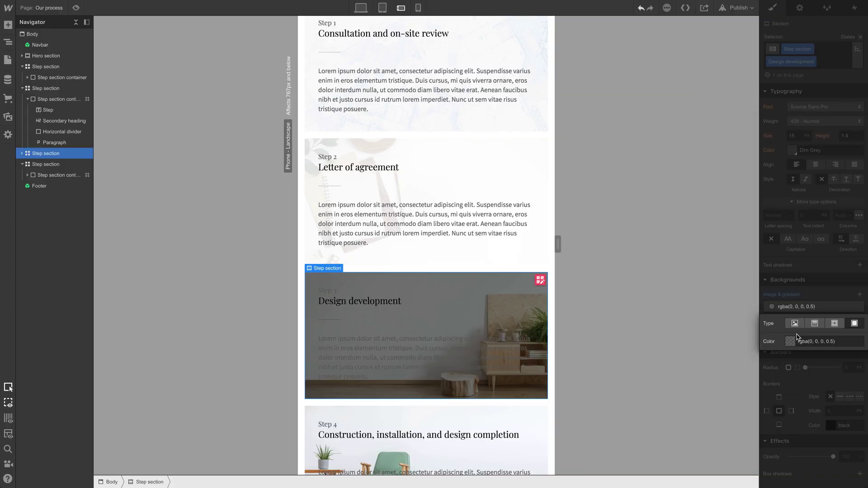
Change Step 3's overlay from black to white at 77% opacity.
left_click(794, 342)
left_click_drag(782, 229, 764, 197)
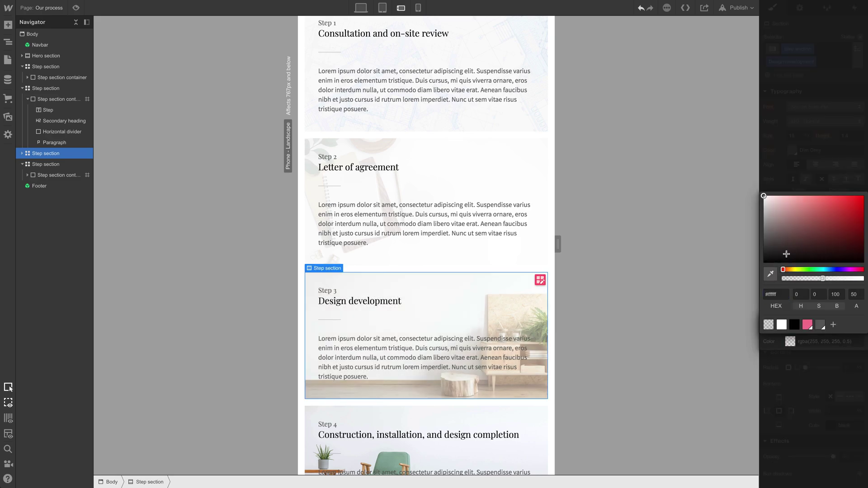
mouse_move(828, 281)
left_mouse_down()
mouse_move(847, 280)
mouse_move(837, 280)
left_mouse_up()
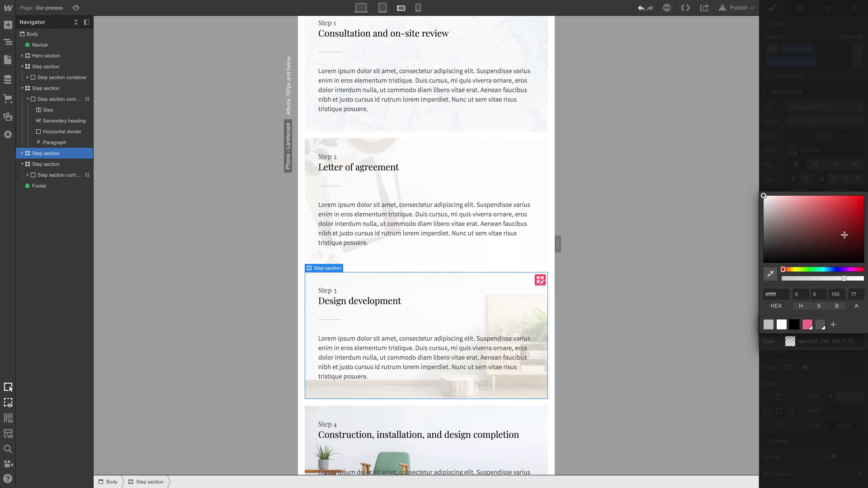
left_click(836, 171)
Cover Step 4's chair photo with a white color overlay at 86% opacity.
scroll(519, 376, "down", 3)
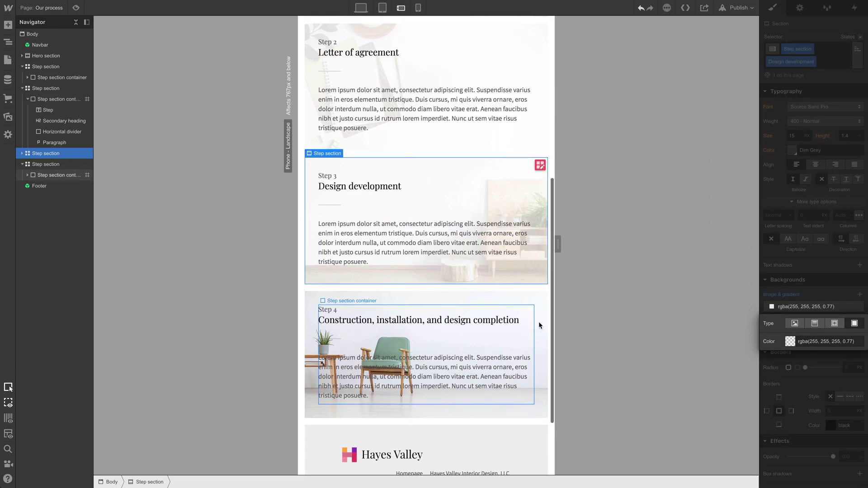
left_click(539, 320)
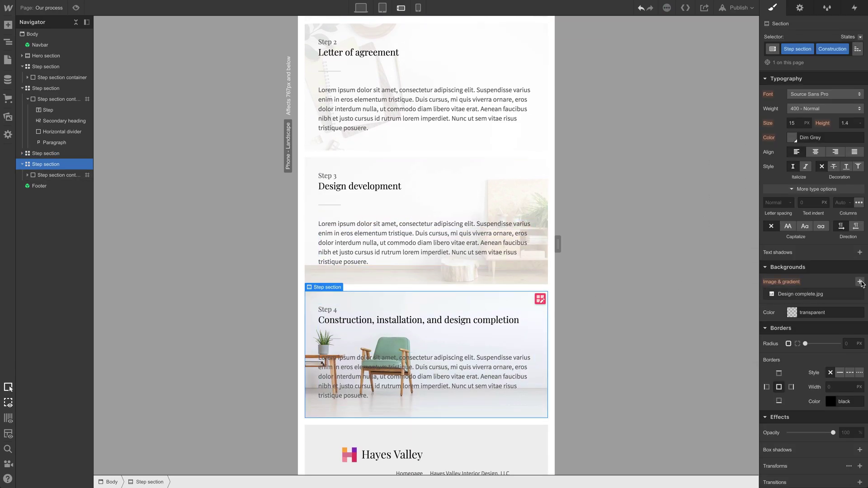
left_click(860, 282)
left_click(853, 311)
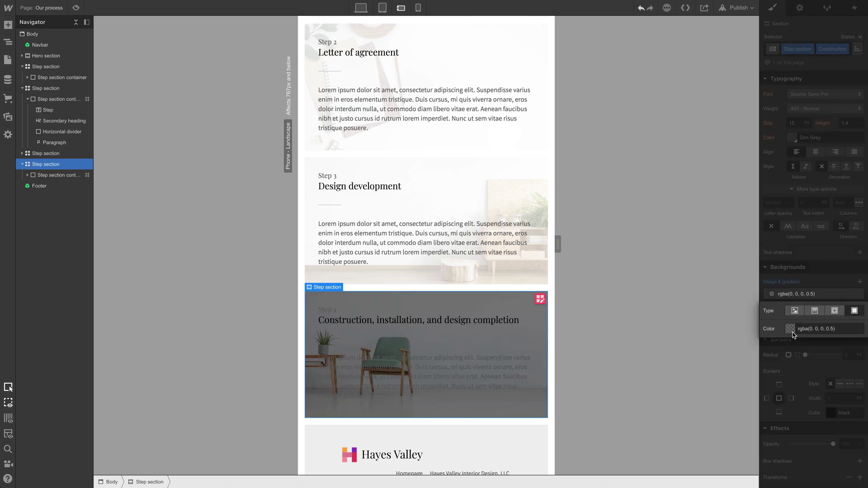
left_click(790, 328)
left_click(764, 341)
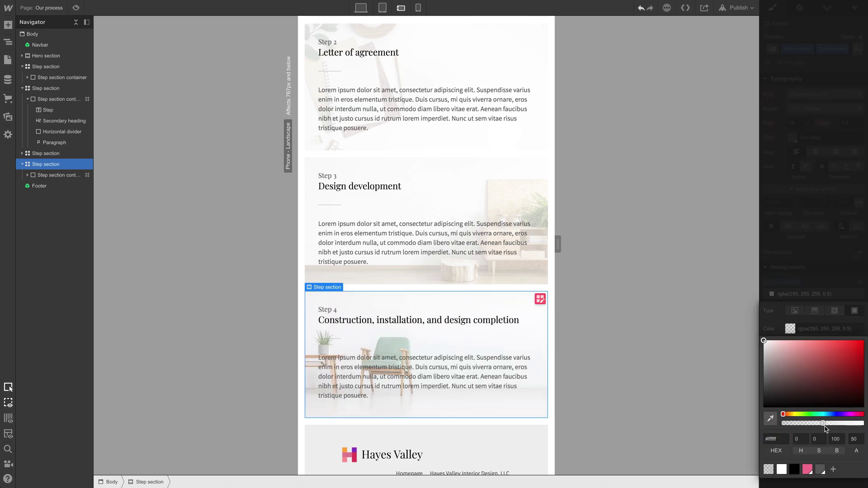
left_click_drag(824, 427, 829, 423)
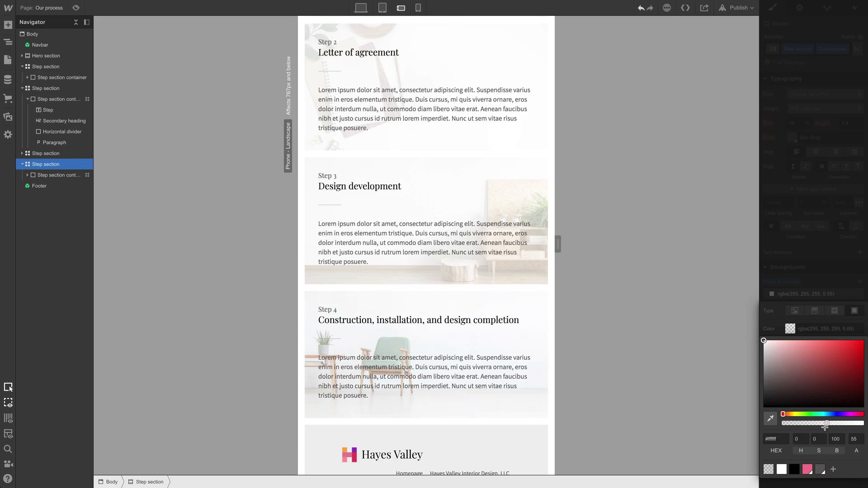
left_click_drag(821, 422, 845, 424)
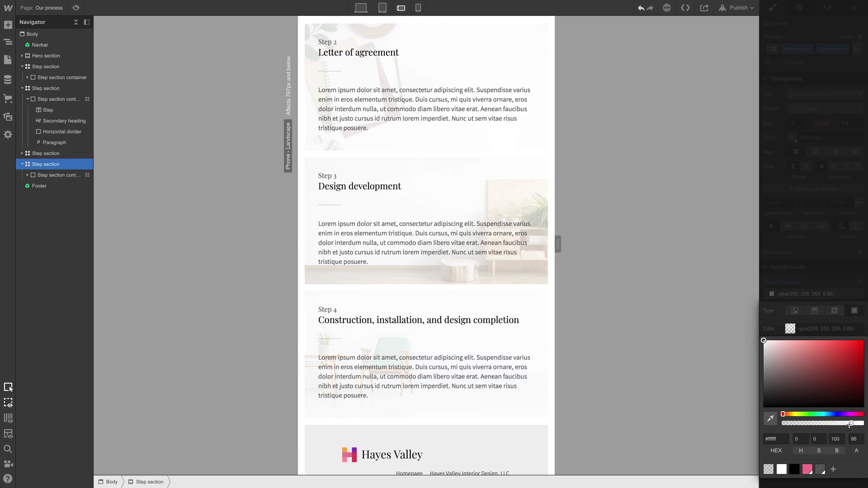
left_click(841, 290)
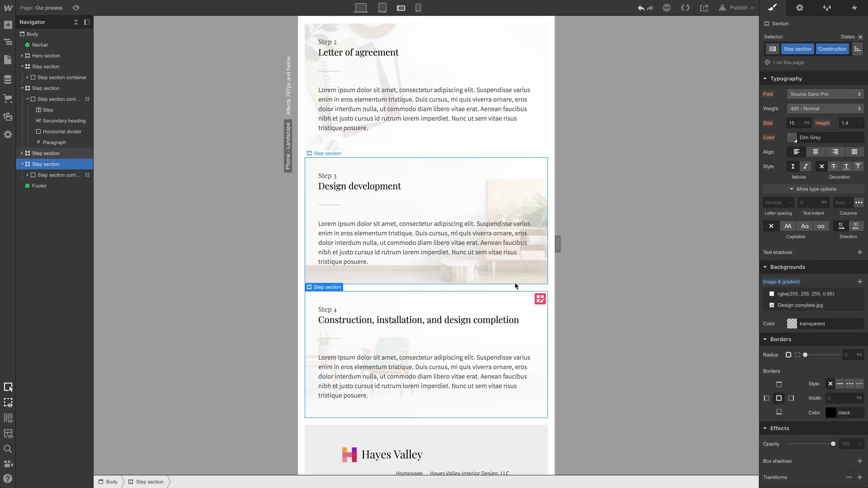
scroll(515, 283, "up", 5)
left_click(535, 139)
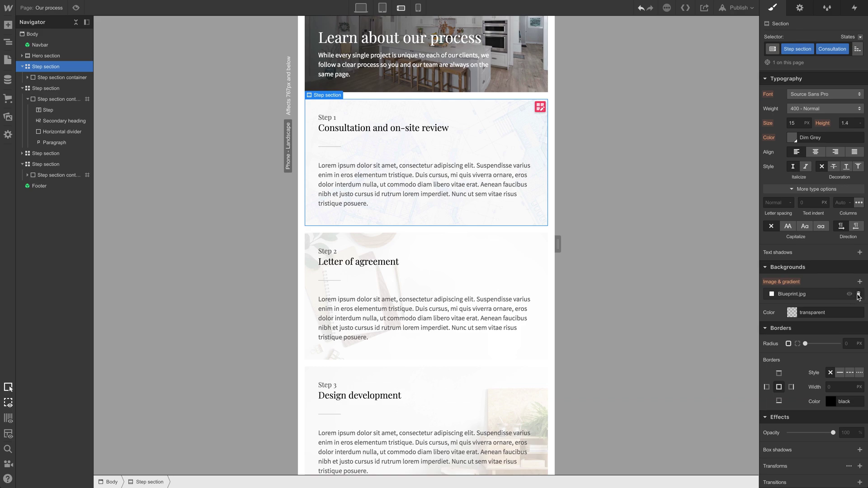
left_click(478, 239)
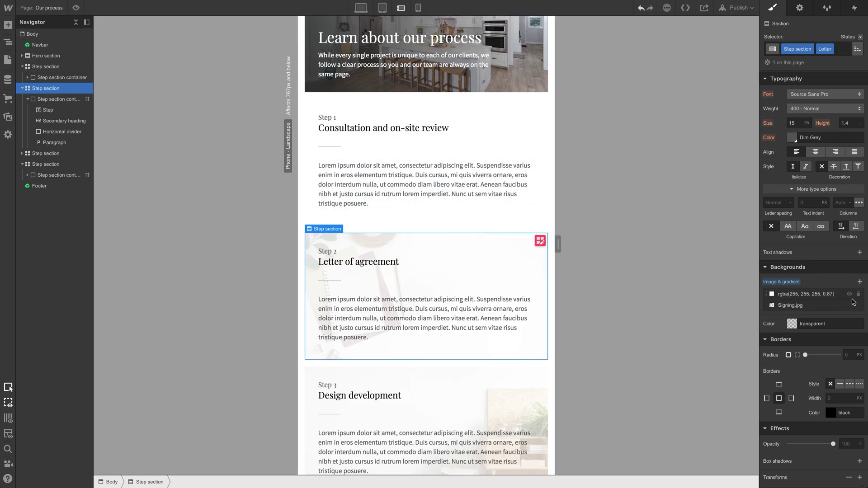
left_click(859, 307)
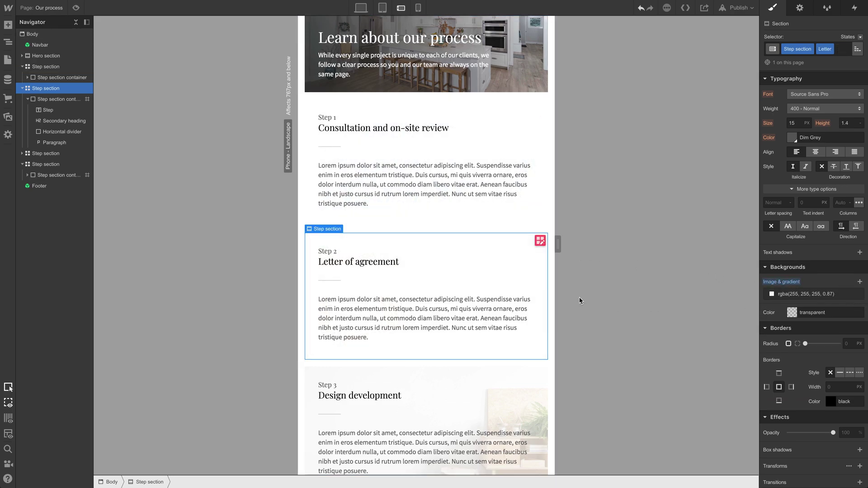
left_click(524, 372)
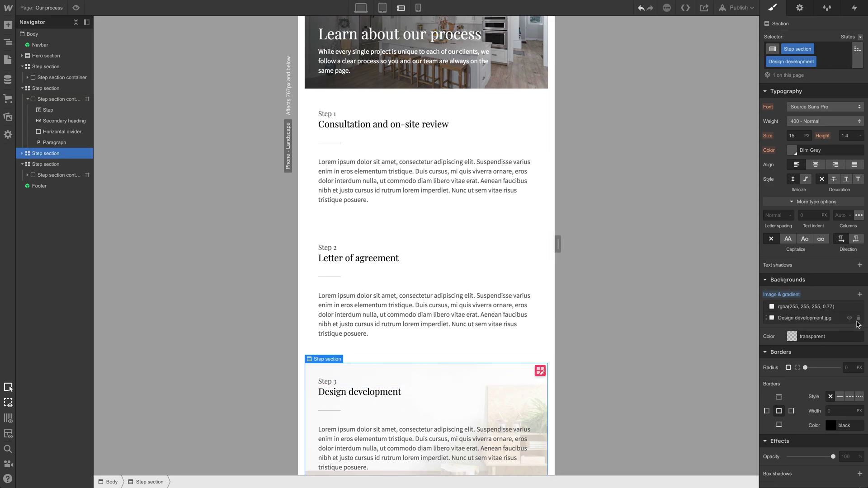
left_click(858, 319)
scroll(498, 383, "down", 3)
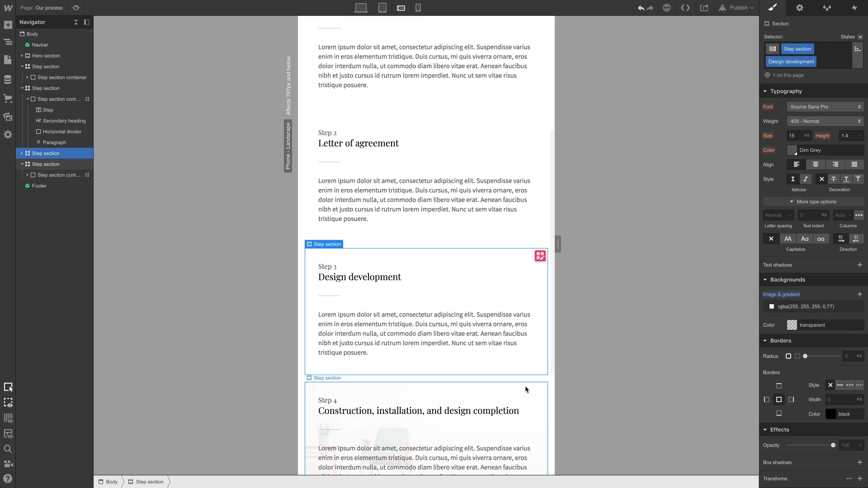
left_click(525, 389)
left_click(859, 306)
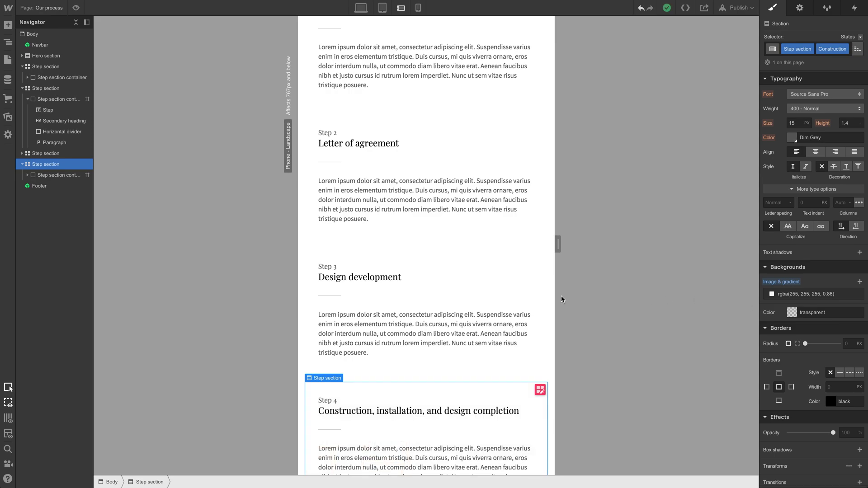
scroll(455, 306, "down", 3)
scroll(455, 306, "up", 6)
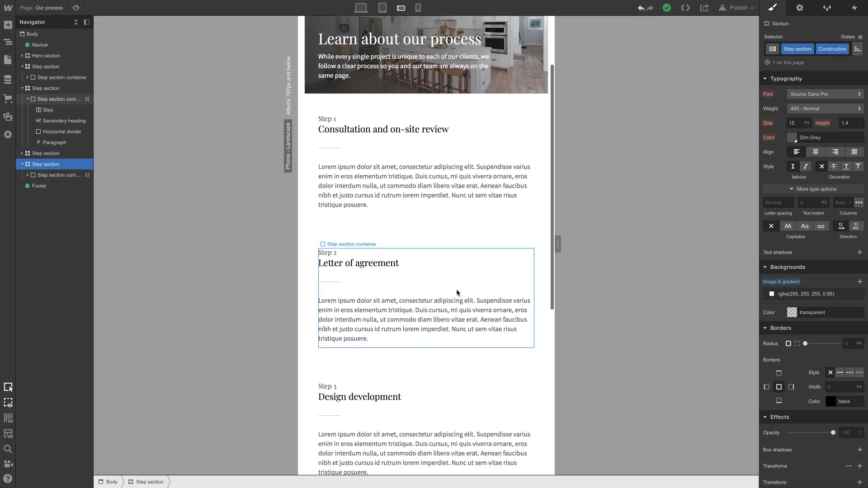
scroll(456, 288, "down", 1)
key("ctrl+z")
key("ctrl+z")
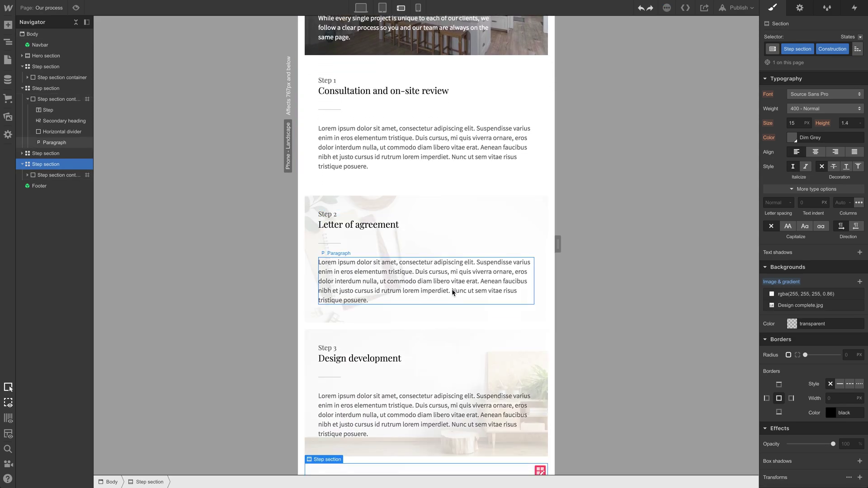
scroll(452, 289, "up", 3)
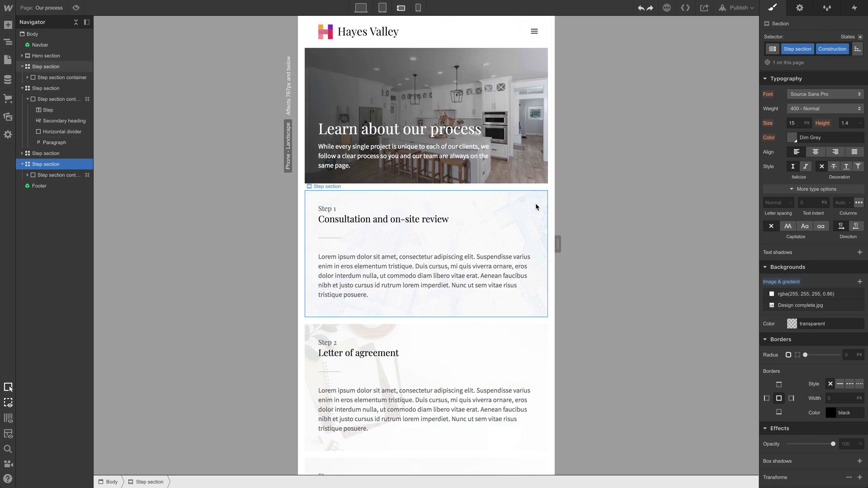
left_click_drag(559, 244, 619, 267)
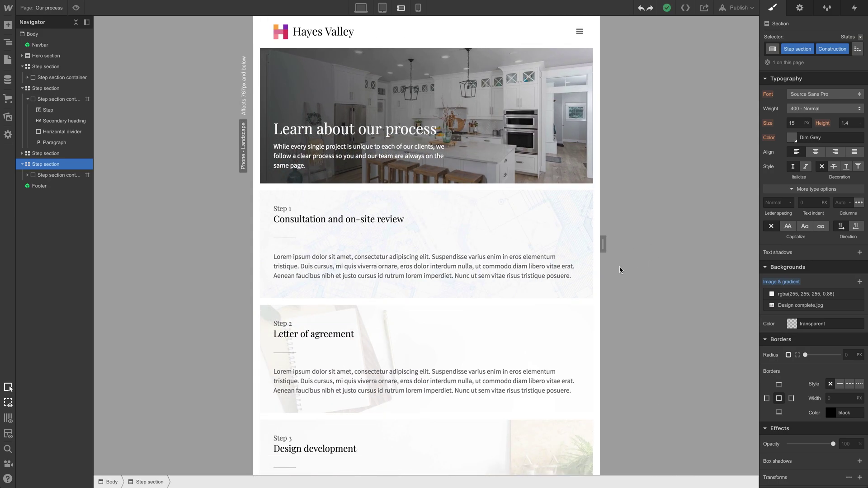
scroll(563, 281, "down", 6)
scroll(562, 281, "up", 10)
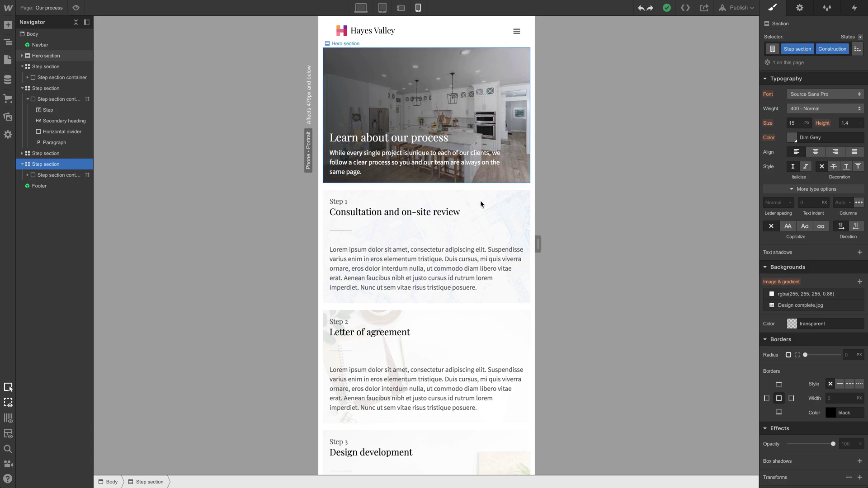
mouse_move(537, 243)
left_mouse_down()
mouse_move(588, 249)
mouse_move(449, 262)
mouse_move(577, 263)
mouse_move(502, 265)
mouse_move(500, 243)
mouse_move(472, 241)
mouse_move(529, 244)
left_mouse_up()
scroll(452, 271, "down", 15)
scroll(474, 265, "up", 15)
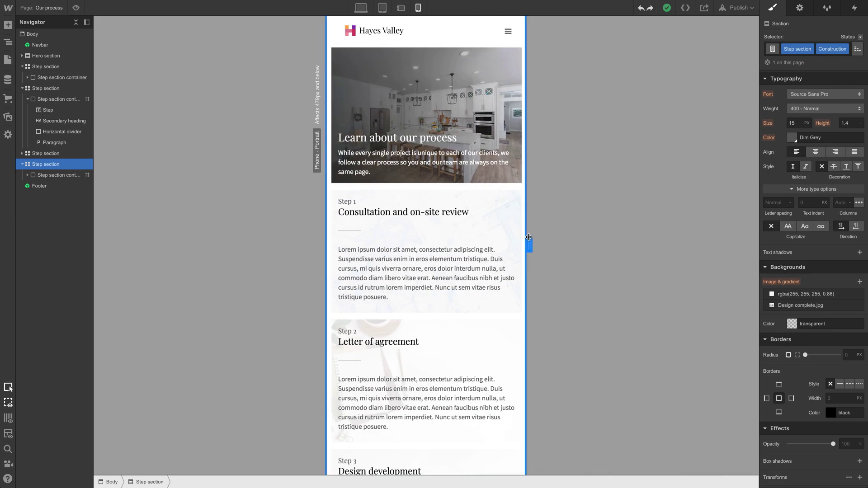
left_click(469, 88)
At Phone Landscape, move the hero gradient's first stop to 58% and set the end stop to 19% black.
left_click(400, 8)
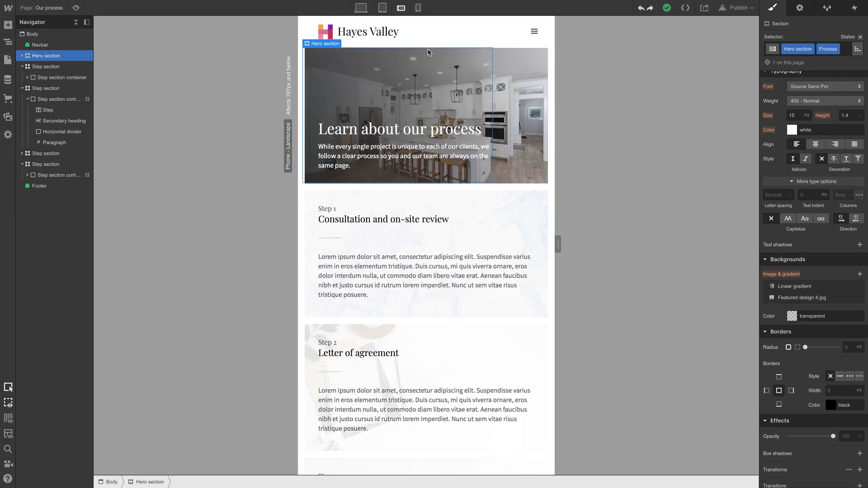
left_click(382, 8)
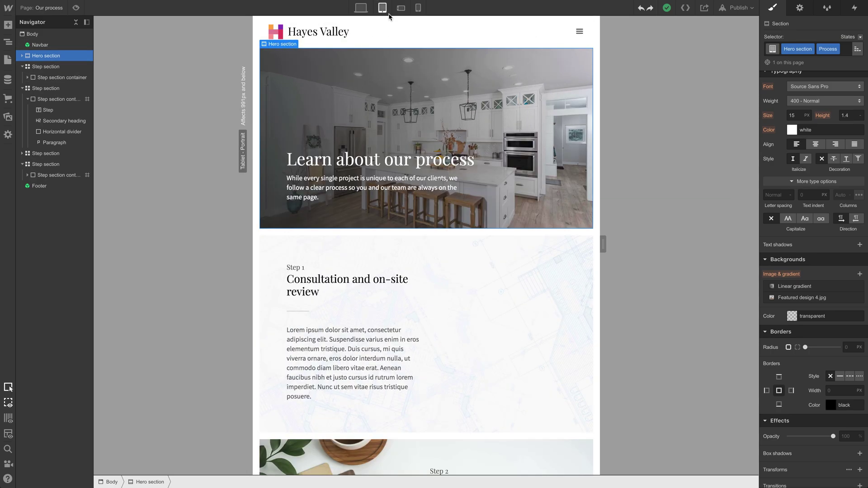
left_click(402, 9)
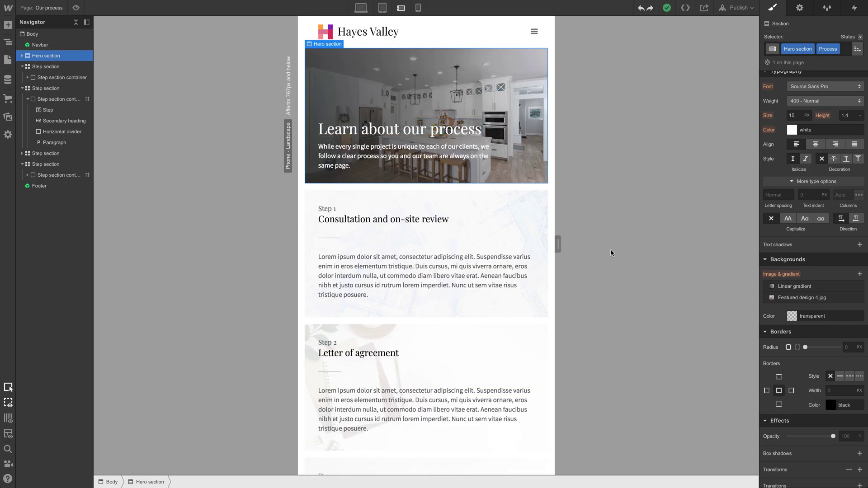
left_click(796, 287)
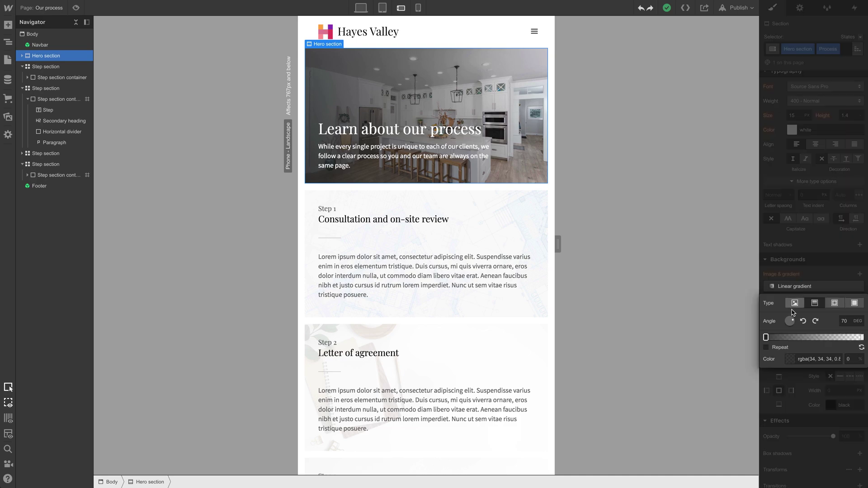
mouse_move(766, 337)
left_mouse_down()
mouse_move(827, 340)
mouse_move(755, 339)
left_mouse_up()
left_click(861, 338)
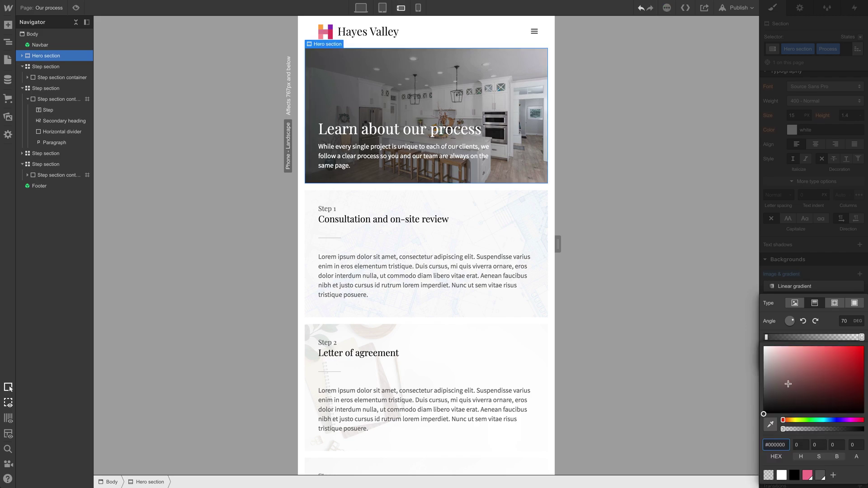
left_click_drag(790, 429, 798, 430)
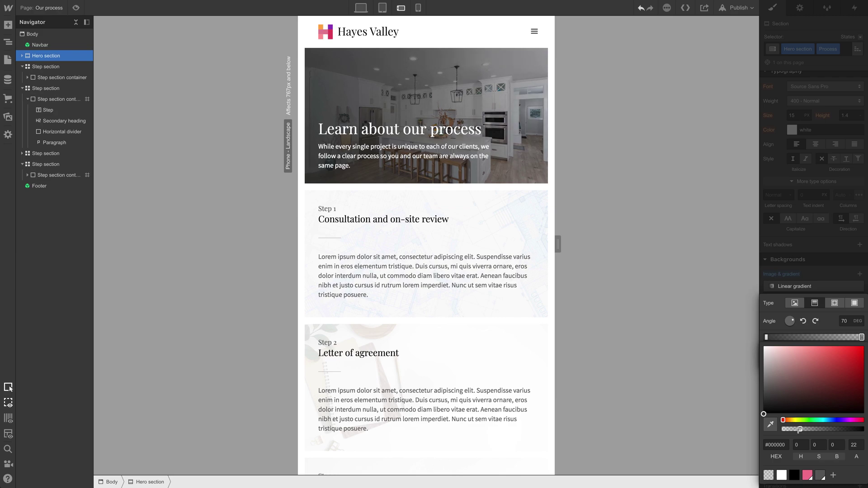
left_click(812, 290)
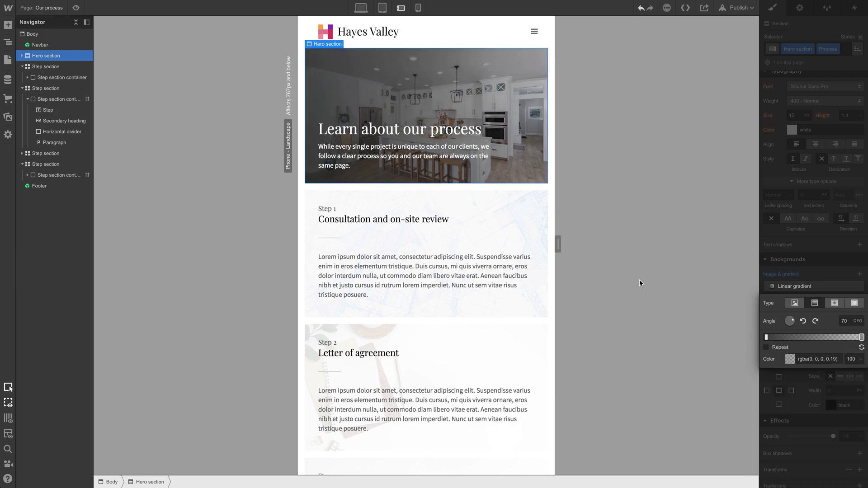
Switch the process page to the Phone Portrait breakpoint.
left_click(419, 7)
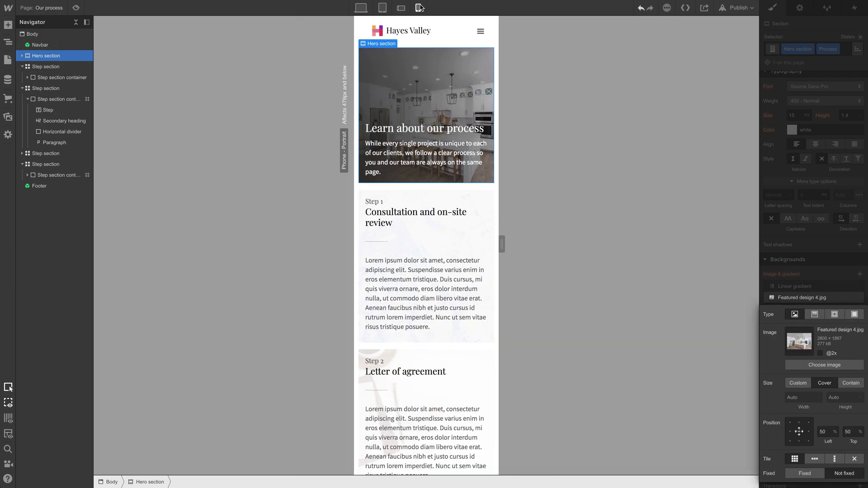